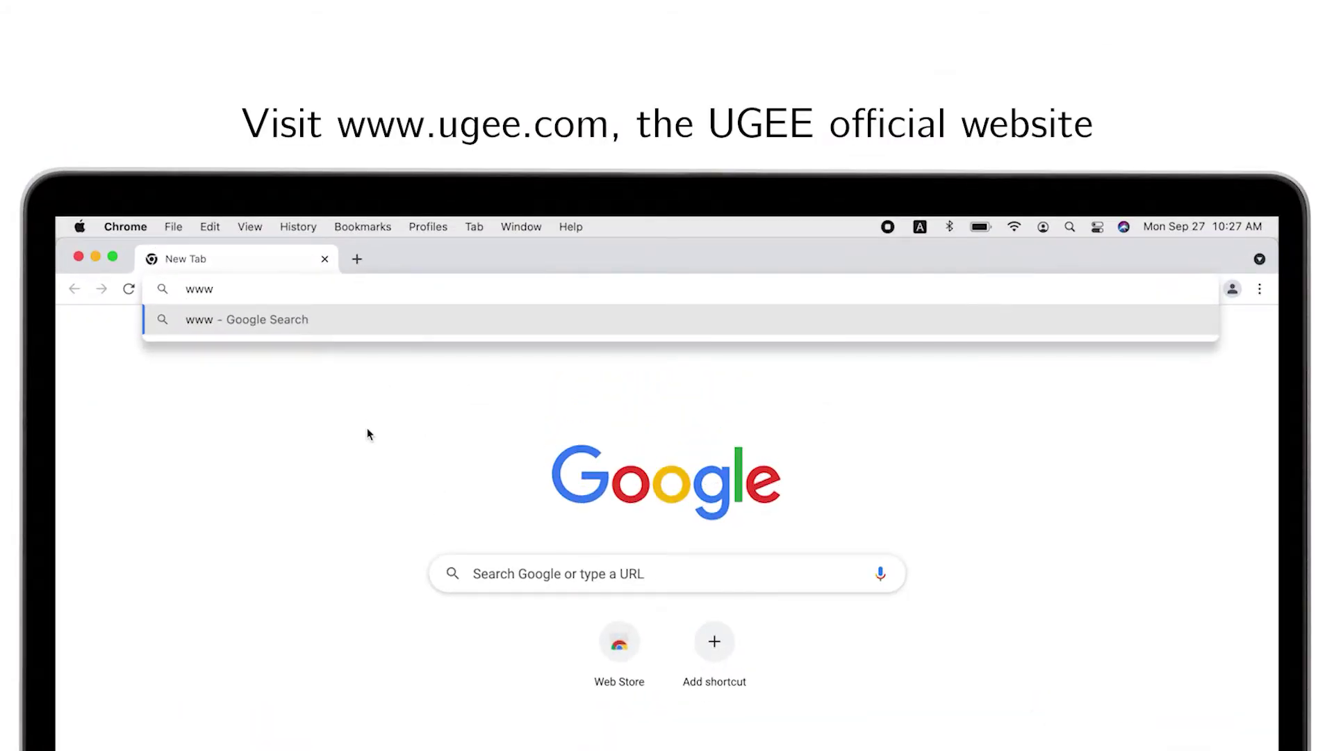
type(".ugee.")
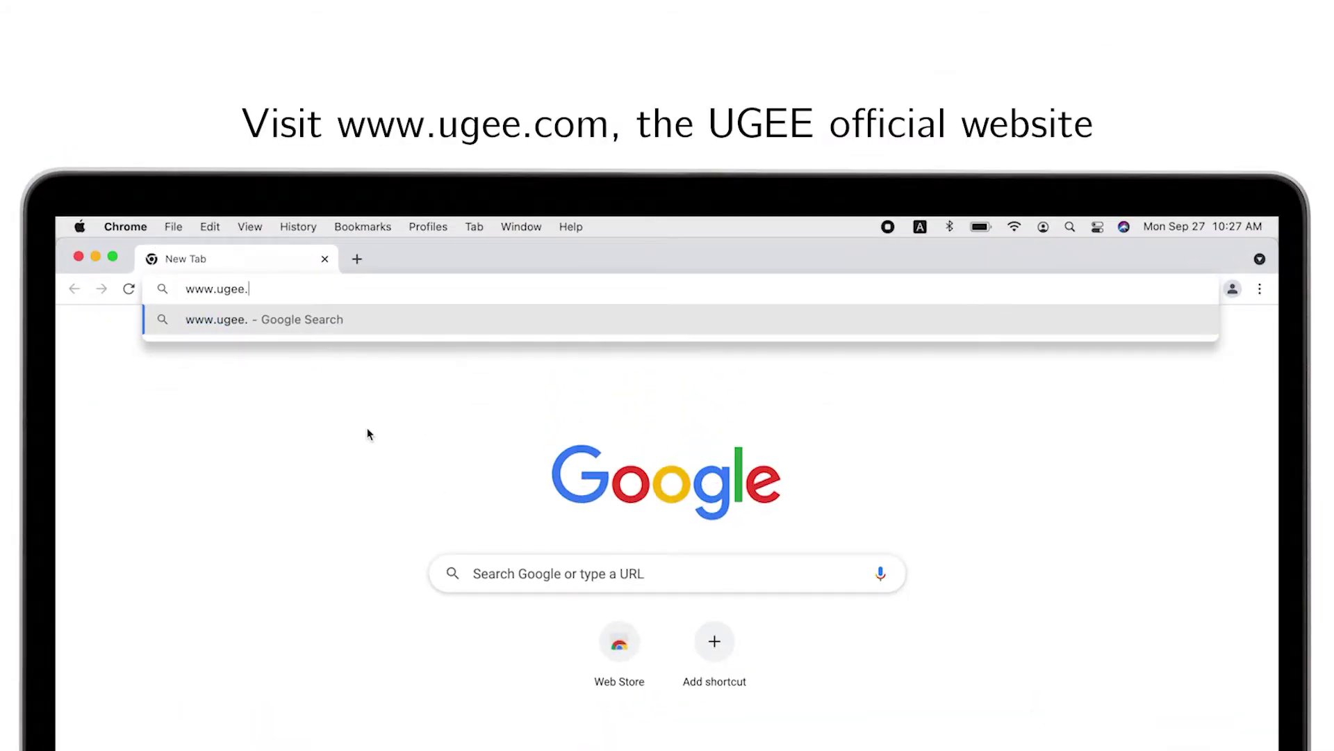
type("com")
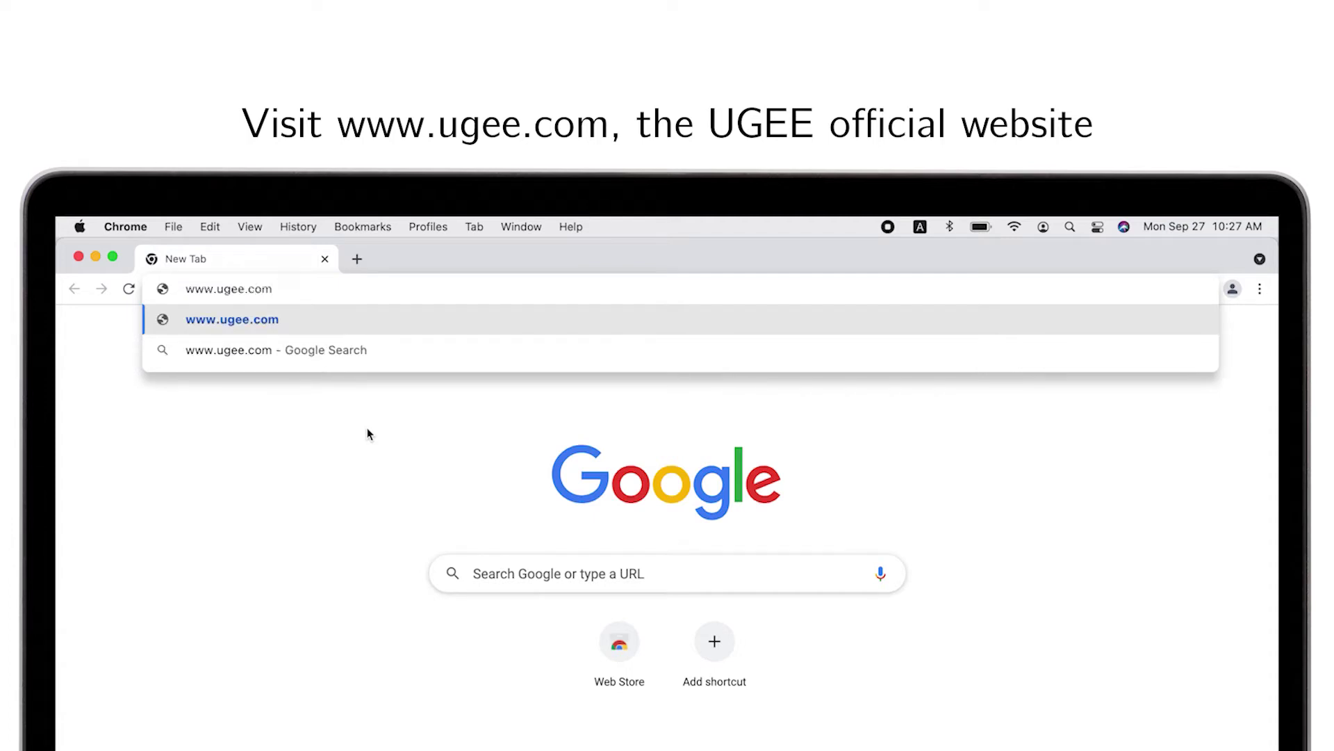
key("Return")
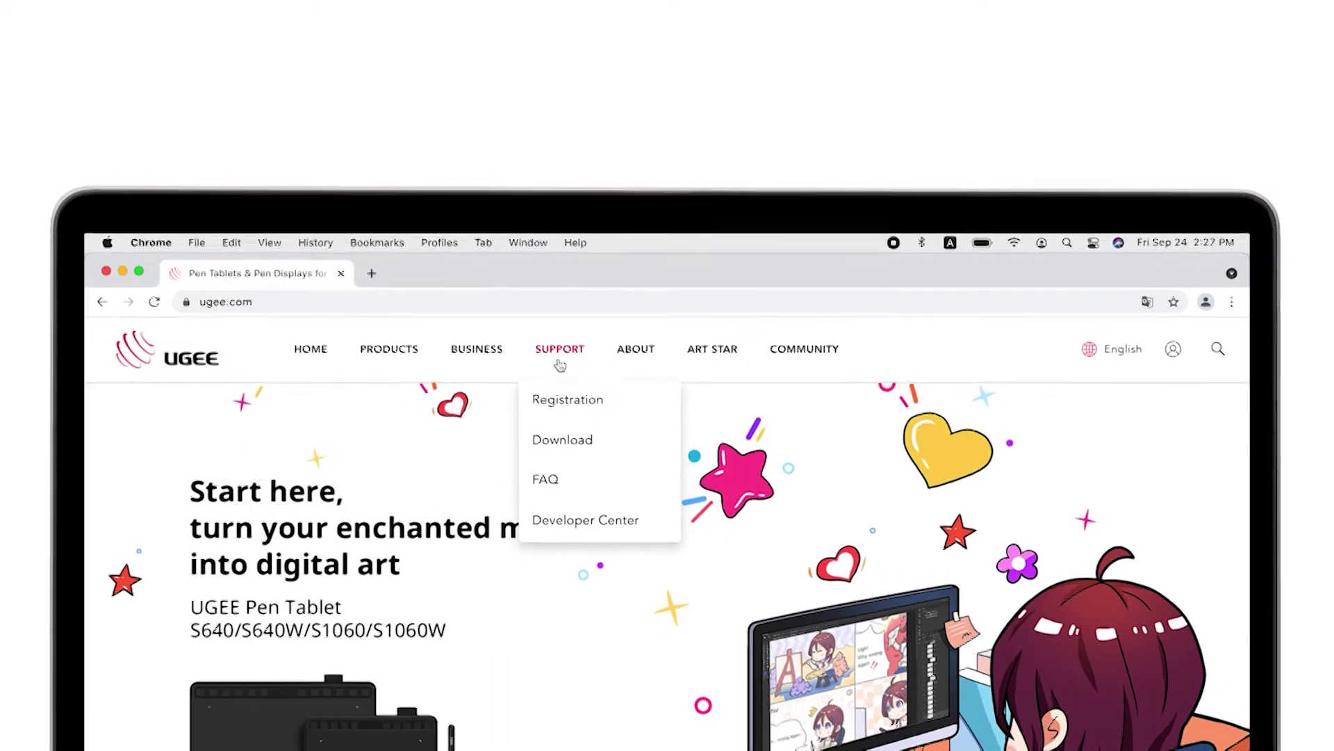
Download the U1200 Mac driver from the UGEE Support > Download page
left_click(563, 439)
scroll(709, 626, "down", 1)
scroll(689, 631, "down", 4)
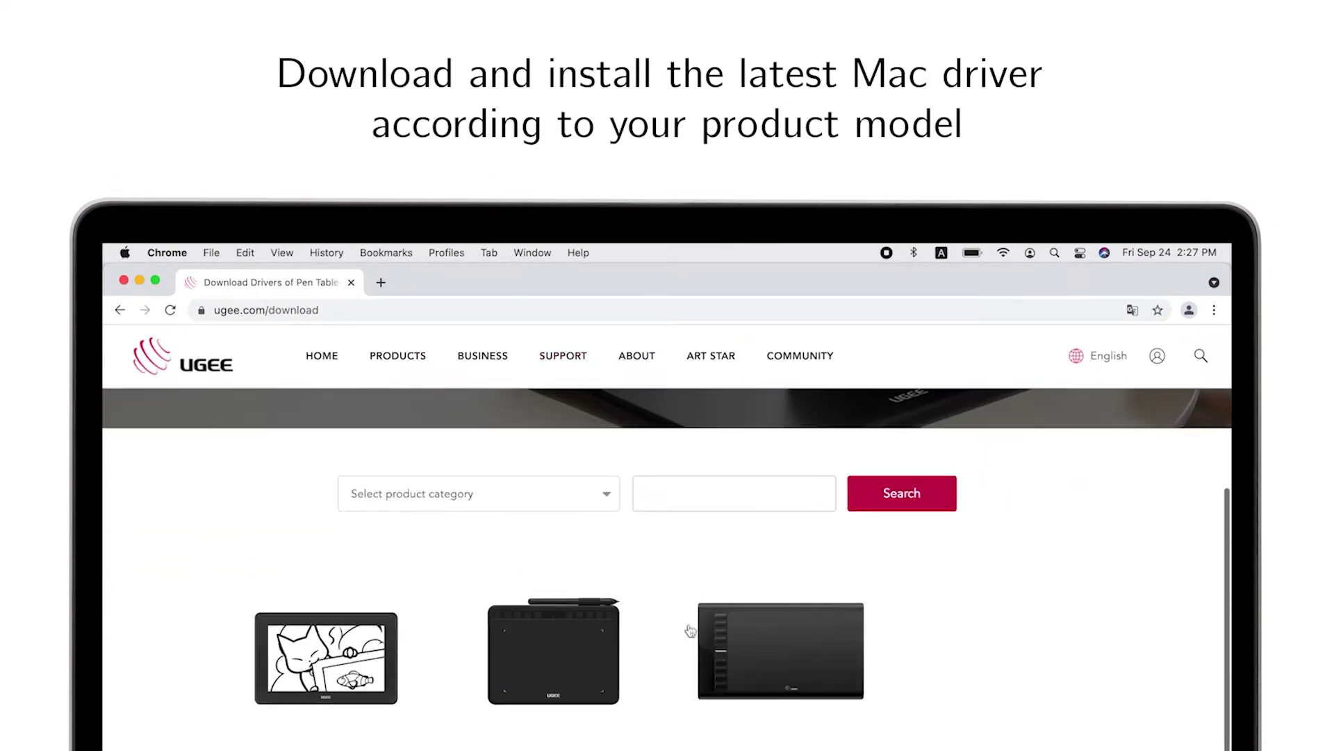
left_click(398, 638)
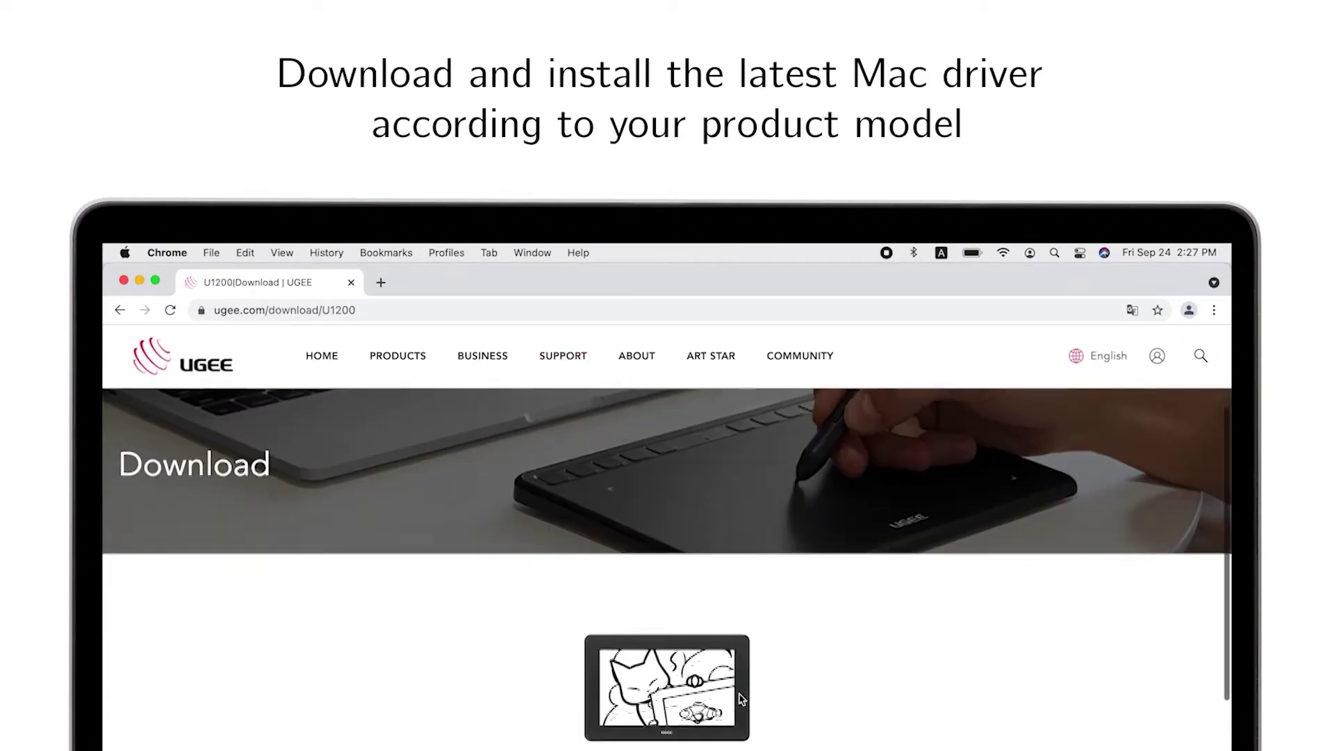
scroll(740, 697, "down", 5)
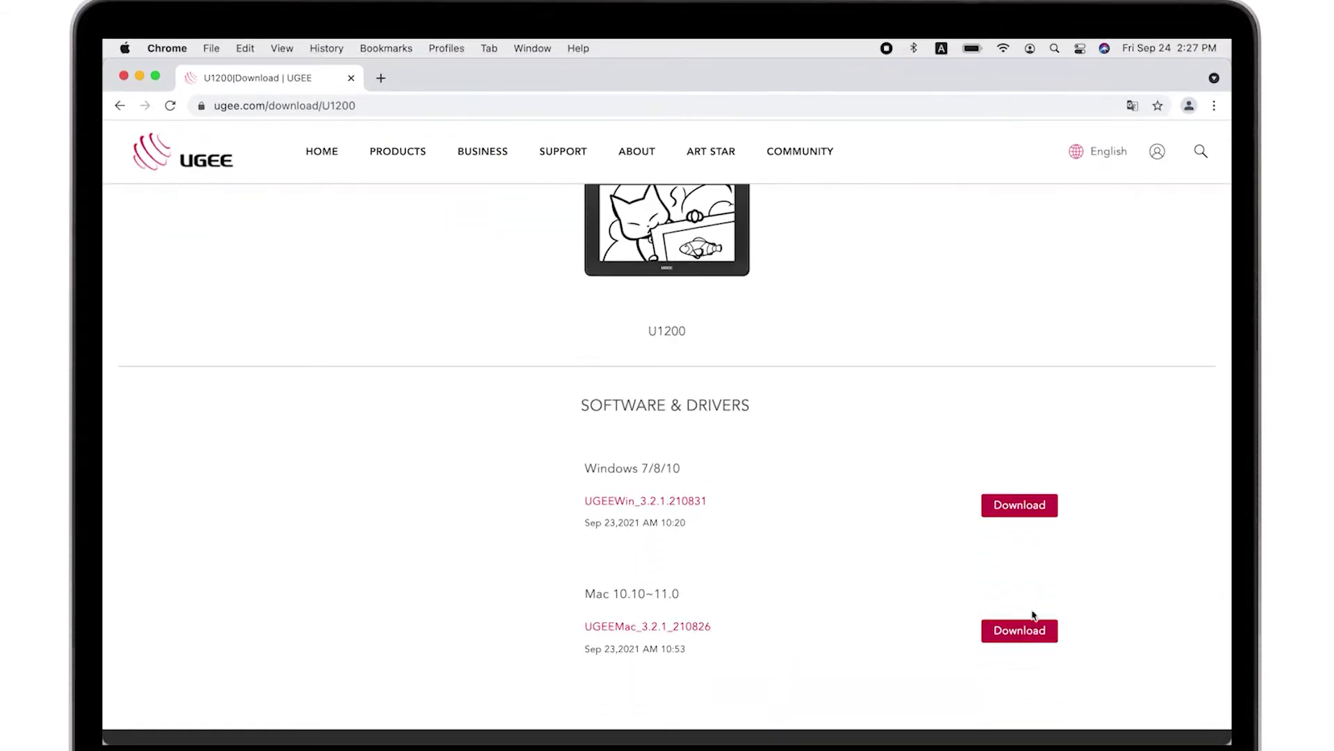
left_click(1016, 631)
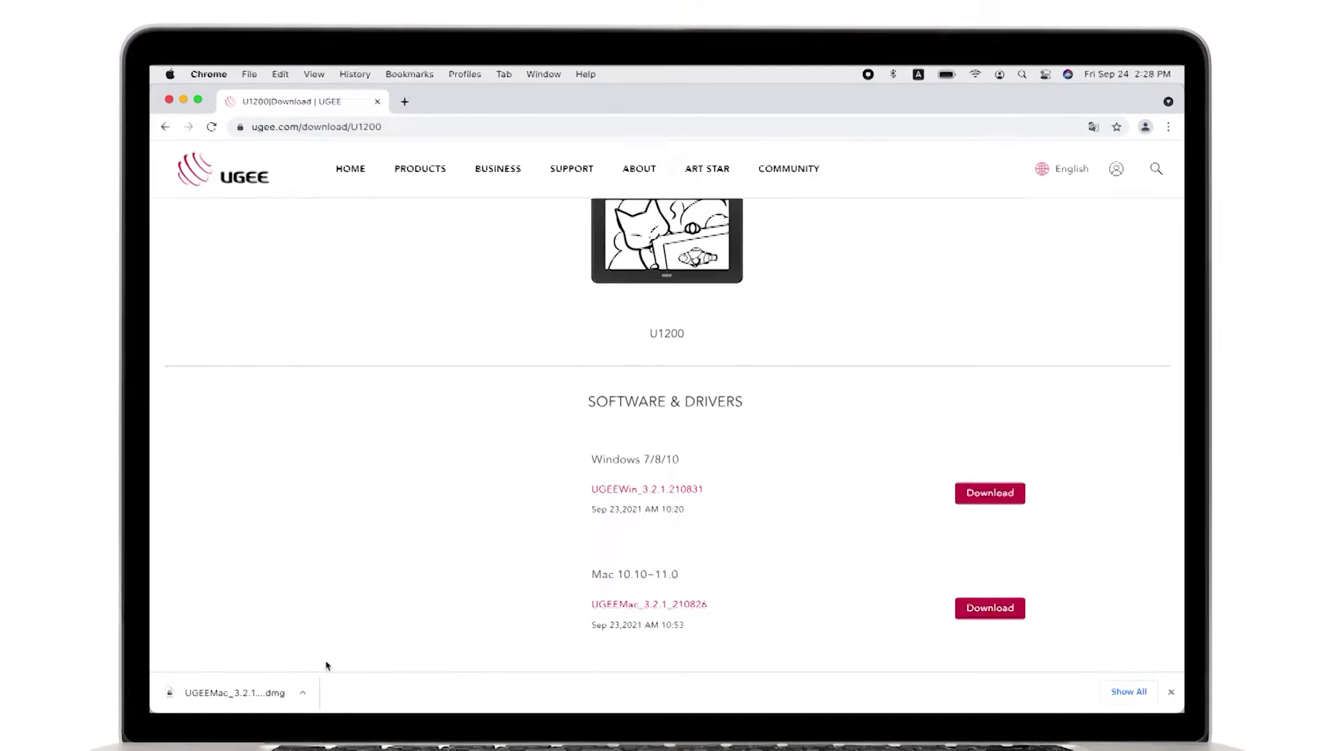
left_click(335, 662)
Open the driver disk image, accept the license, and copy UGEEPenTabletPro into Applications
left_click(376, 617)
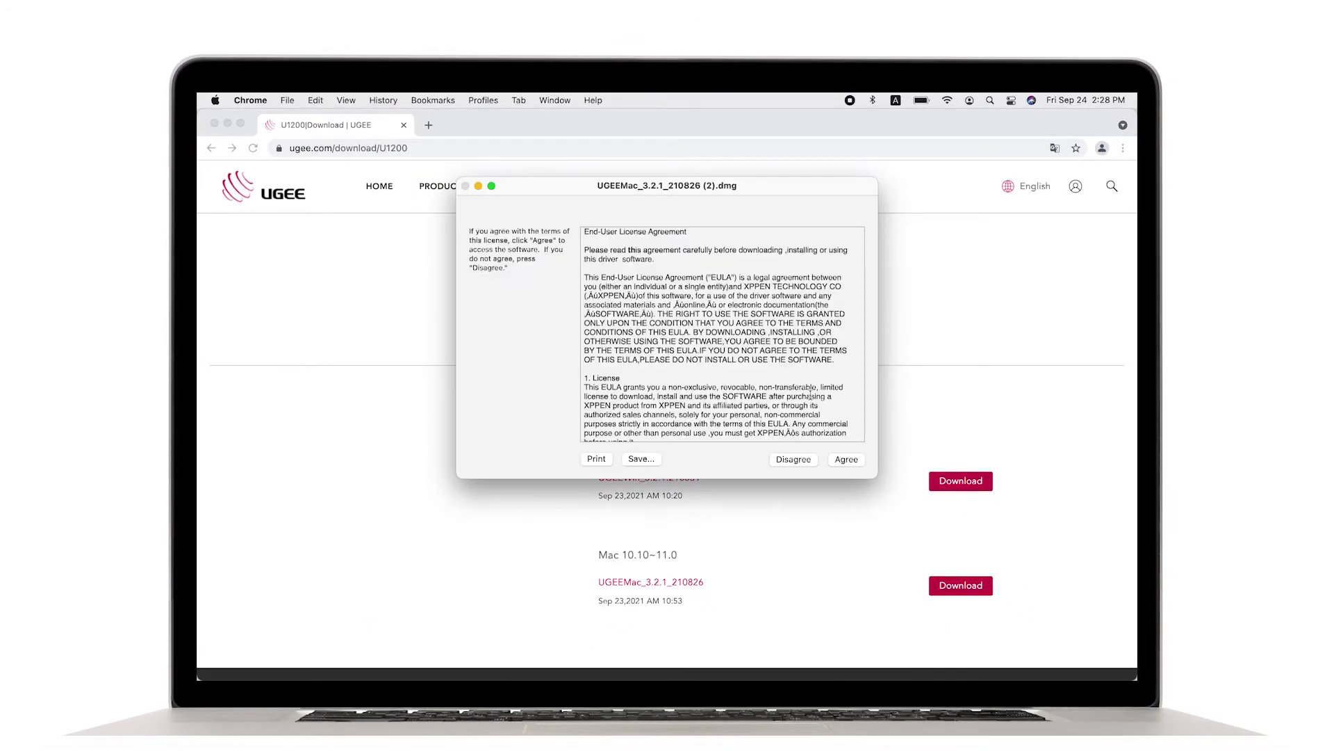
scroll(812, 396, "down", 5)
scroll(813, 394, "down", 5)
scroll(812, 396, "down", 5)
scroll(811, 393, "down", 5)
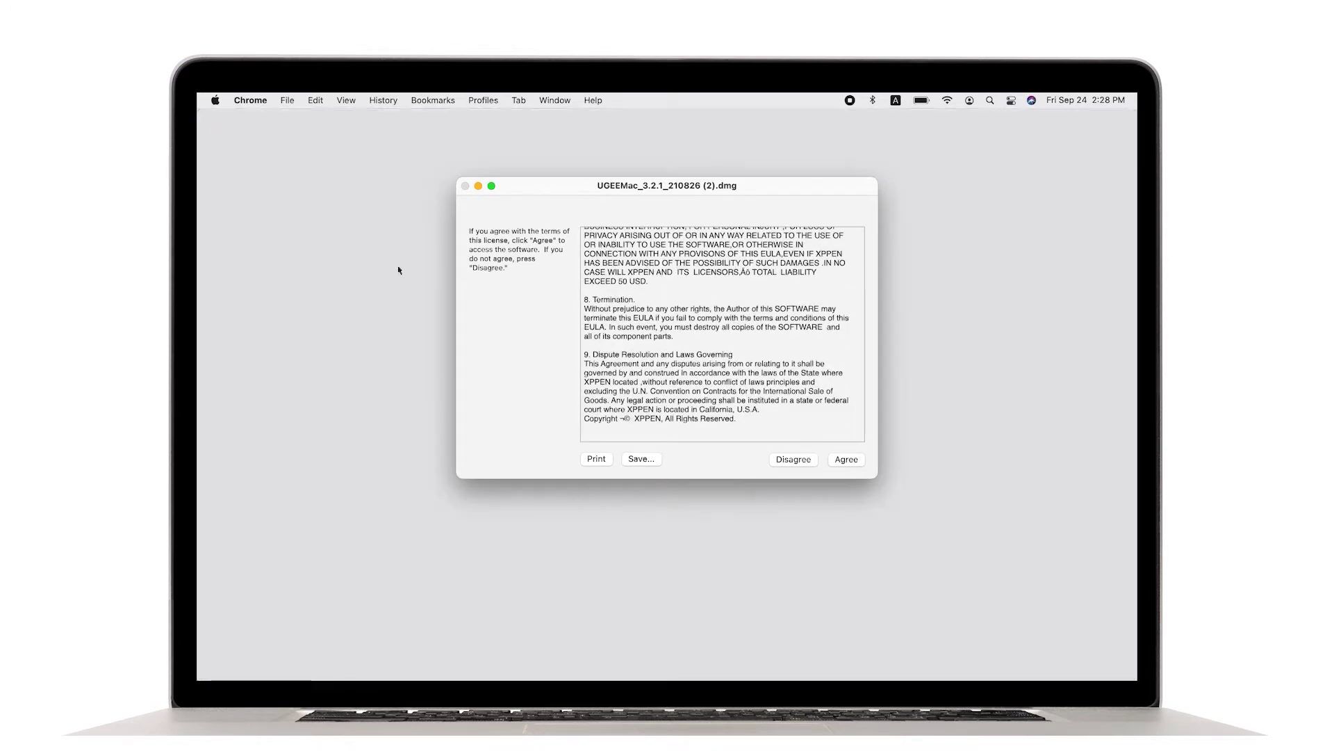
left_click(846, 458)
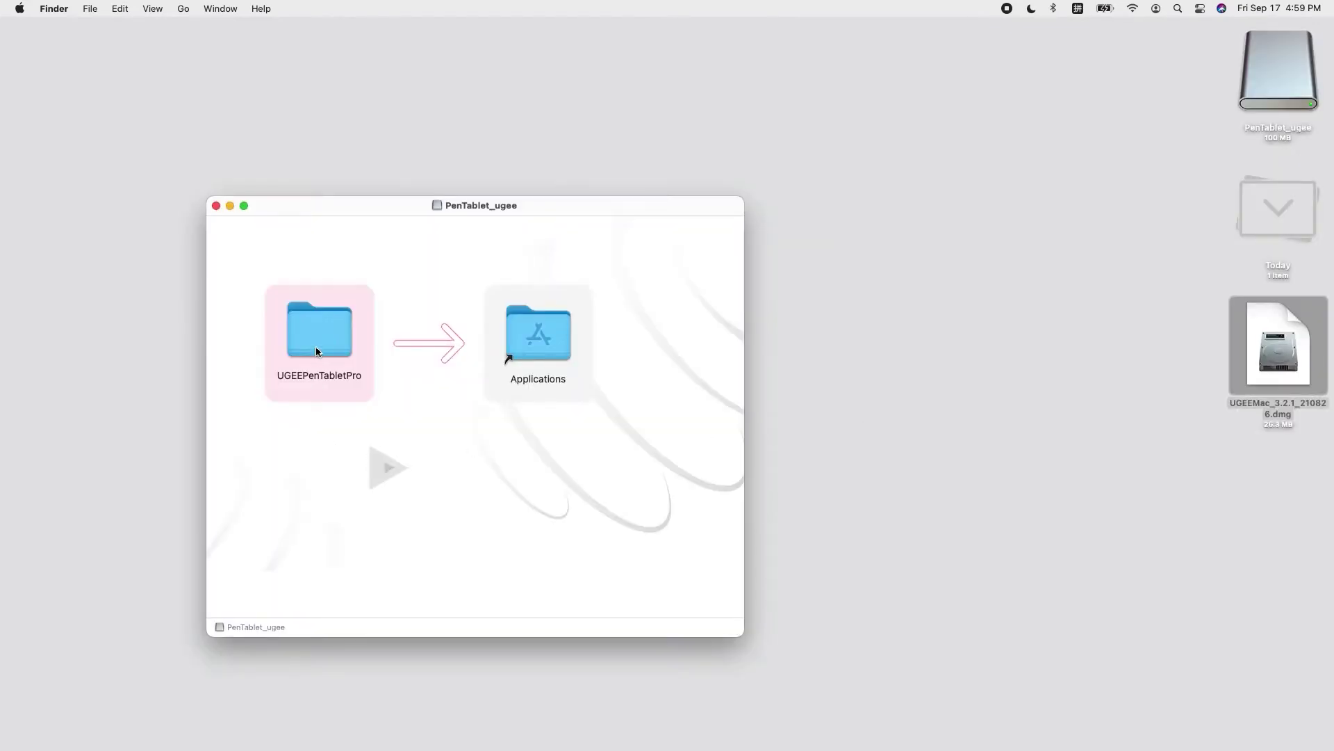
left_click(317, 350)
left_click_drag(316, 346, 518, 322)
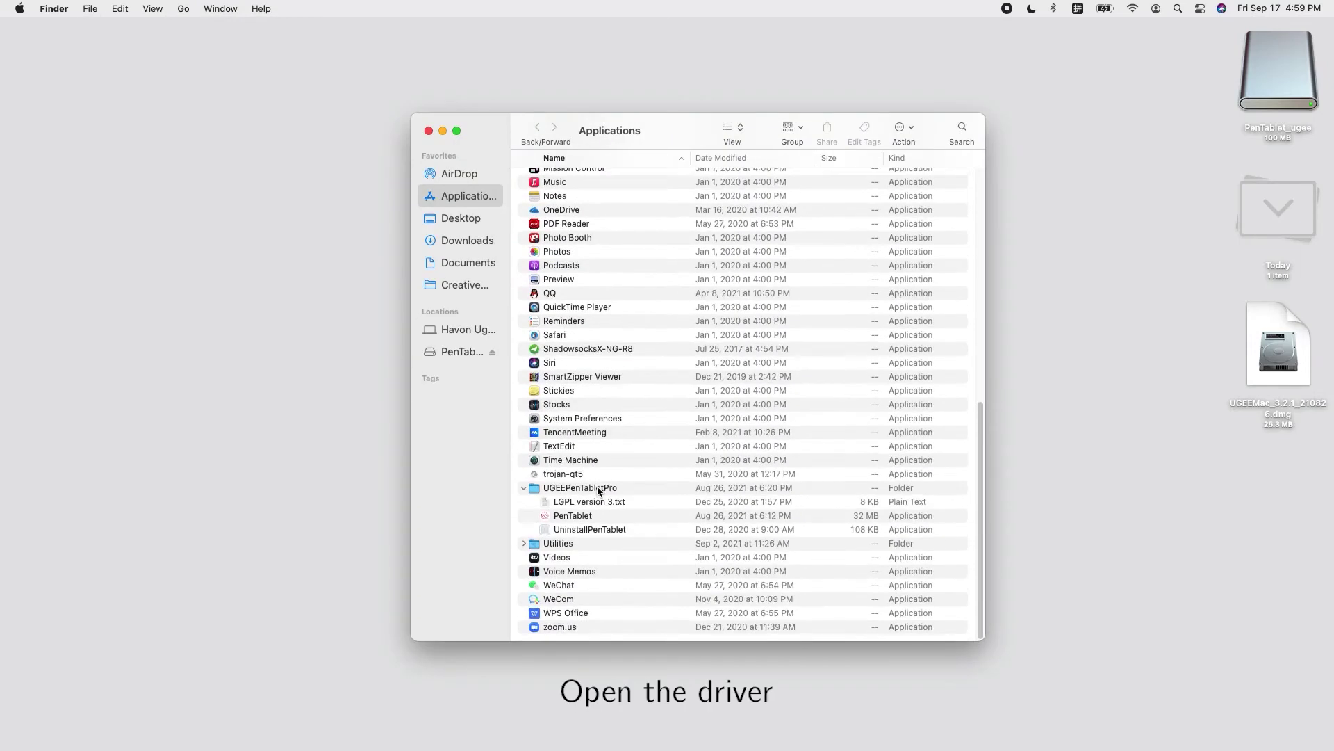
Launch PenTablet and follow its screen recording and accessibility prompts to Security & Privacy
left_click(597, 486)
double_click(572, 515)
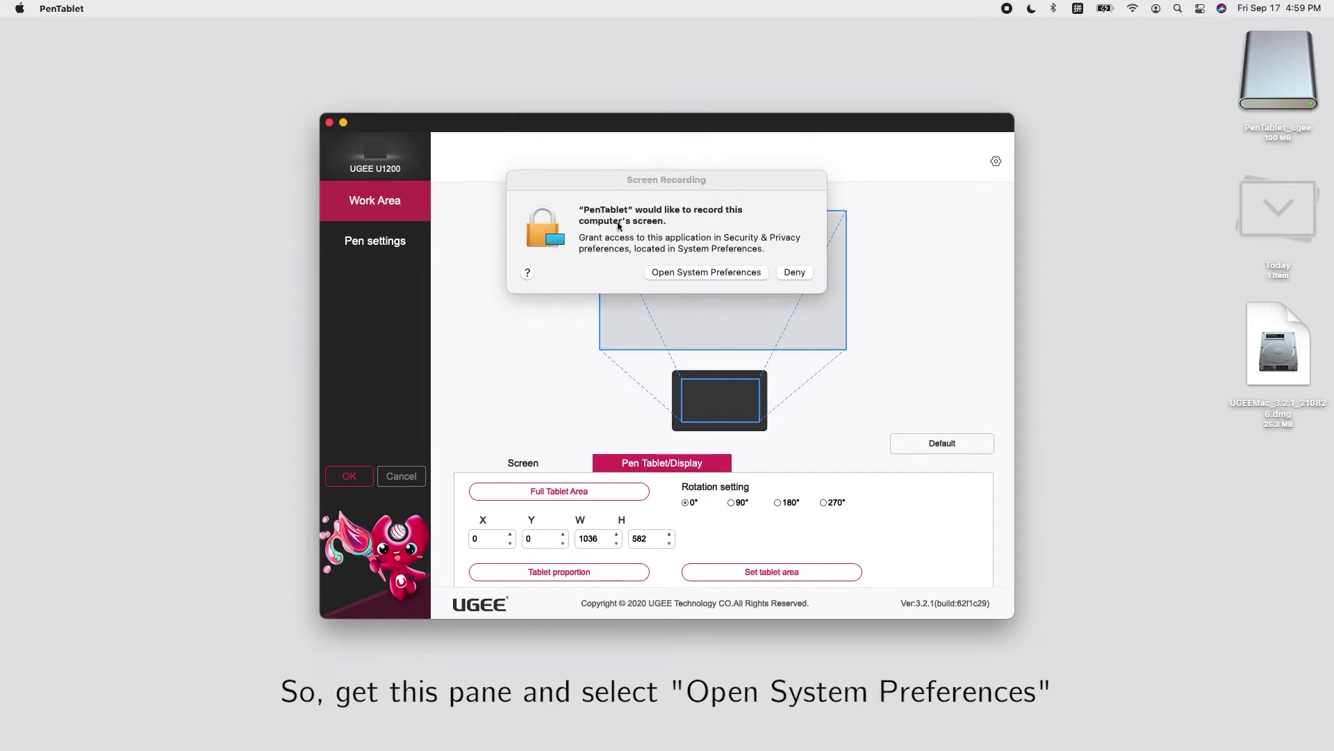
left_click(661, 274)
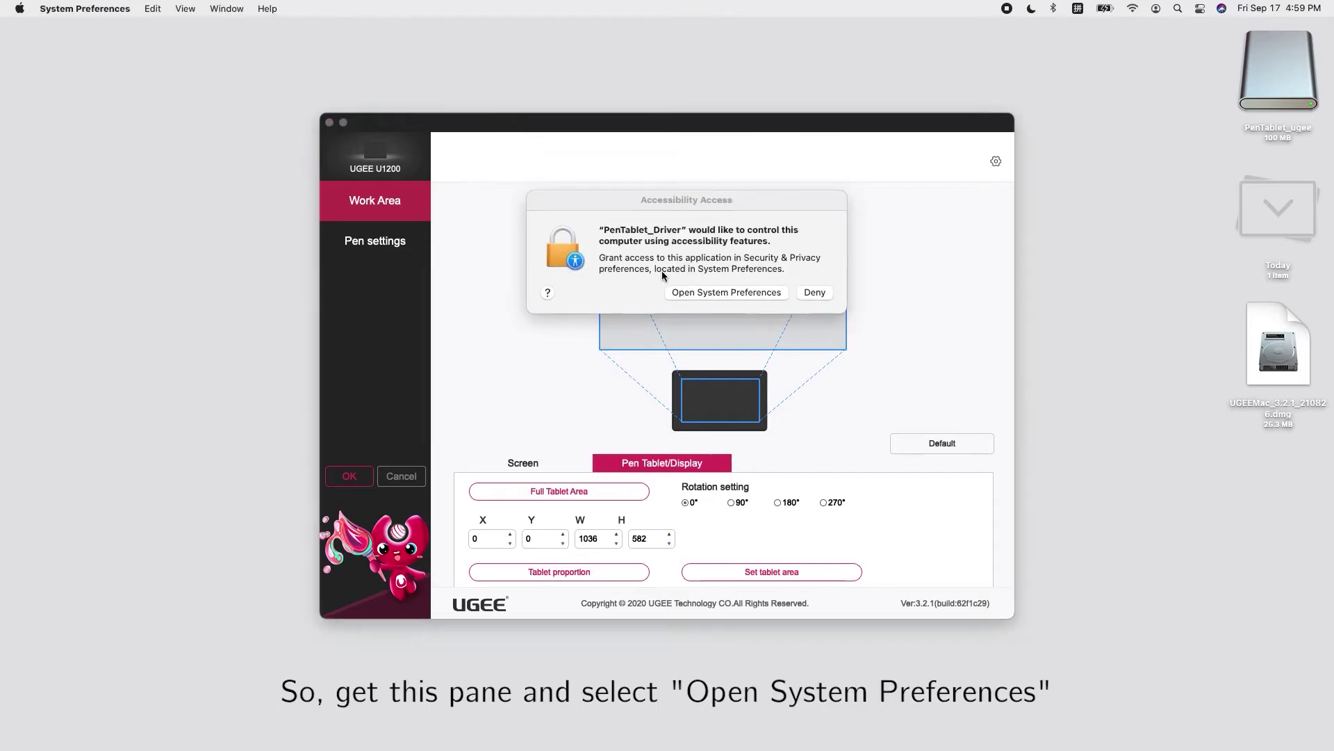
left_click(697, 293)
left_click(443, 504)
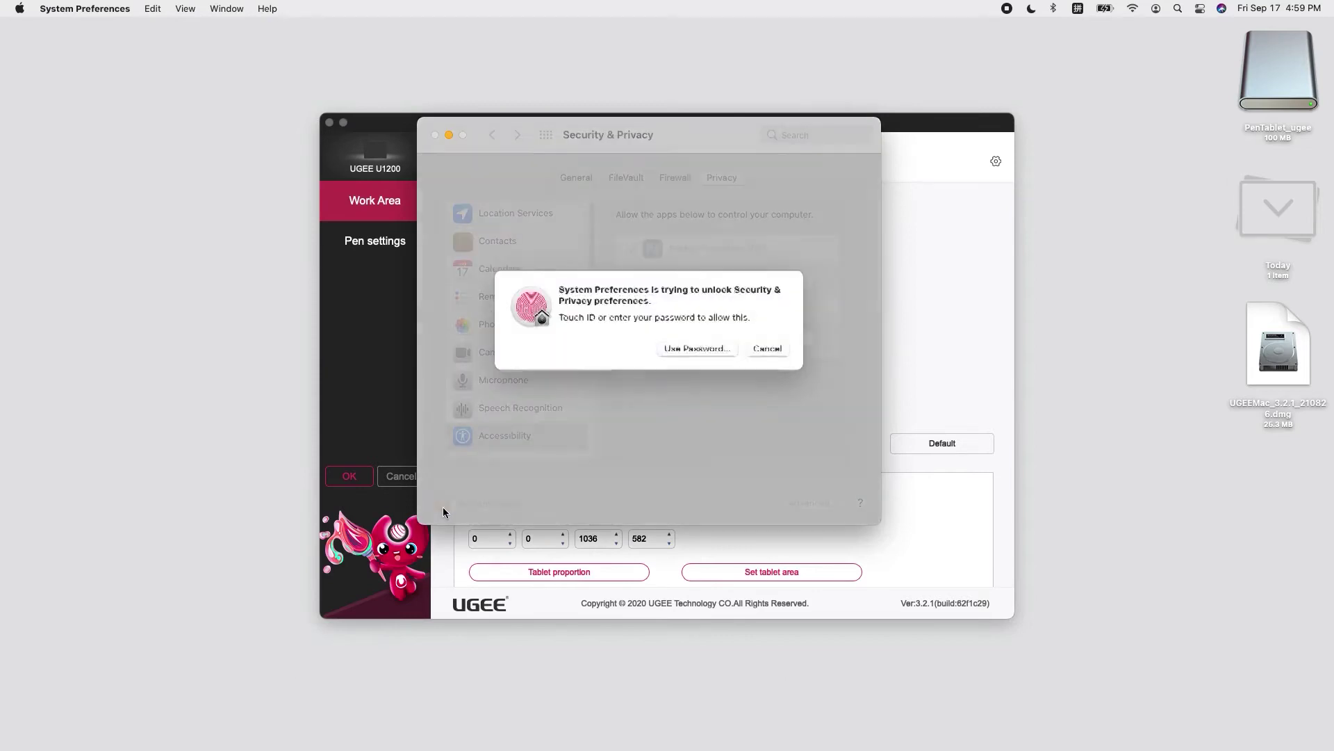
Unlock Security & Privacy with the password and grant PenTablet_Driver accessibility
left_click(695, 348)
key("Return")
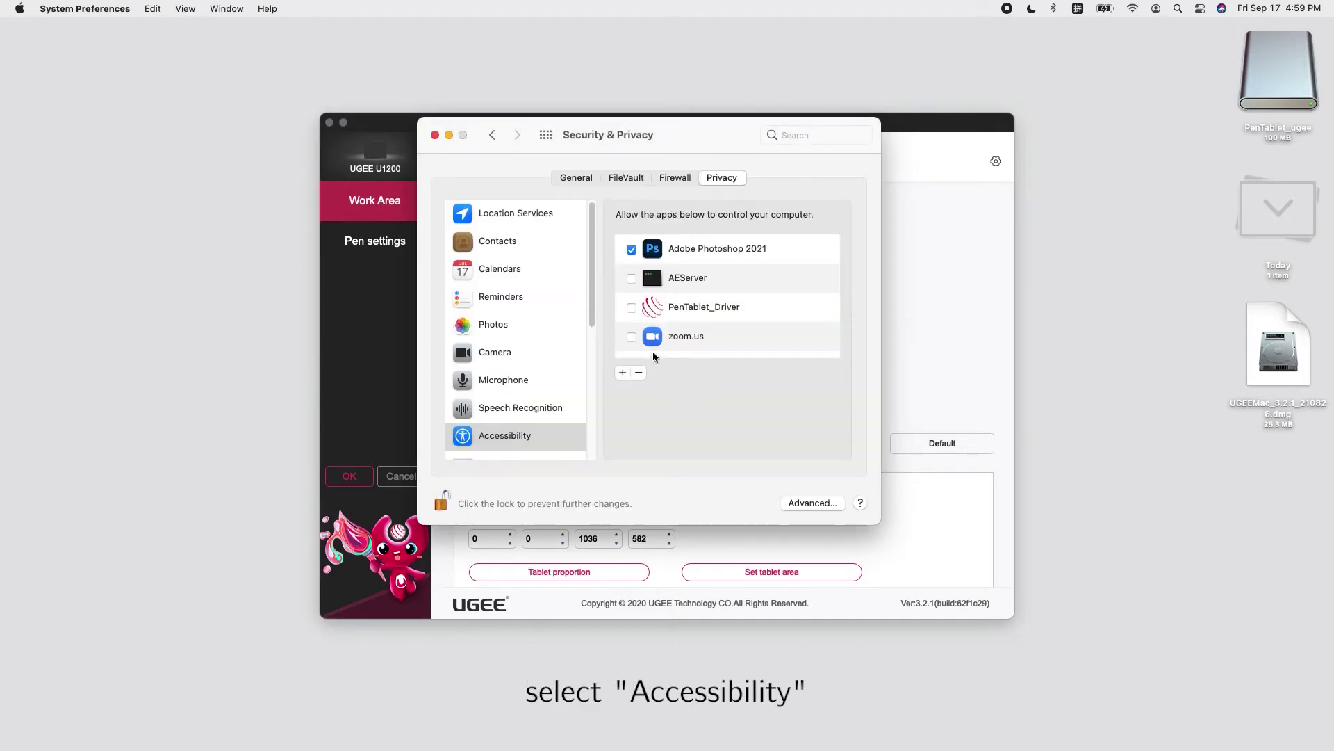
left_click(632, 308)
scroll(536, 371, "down", 5)
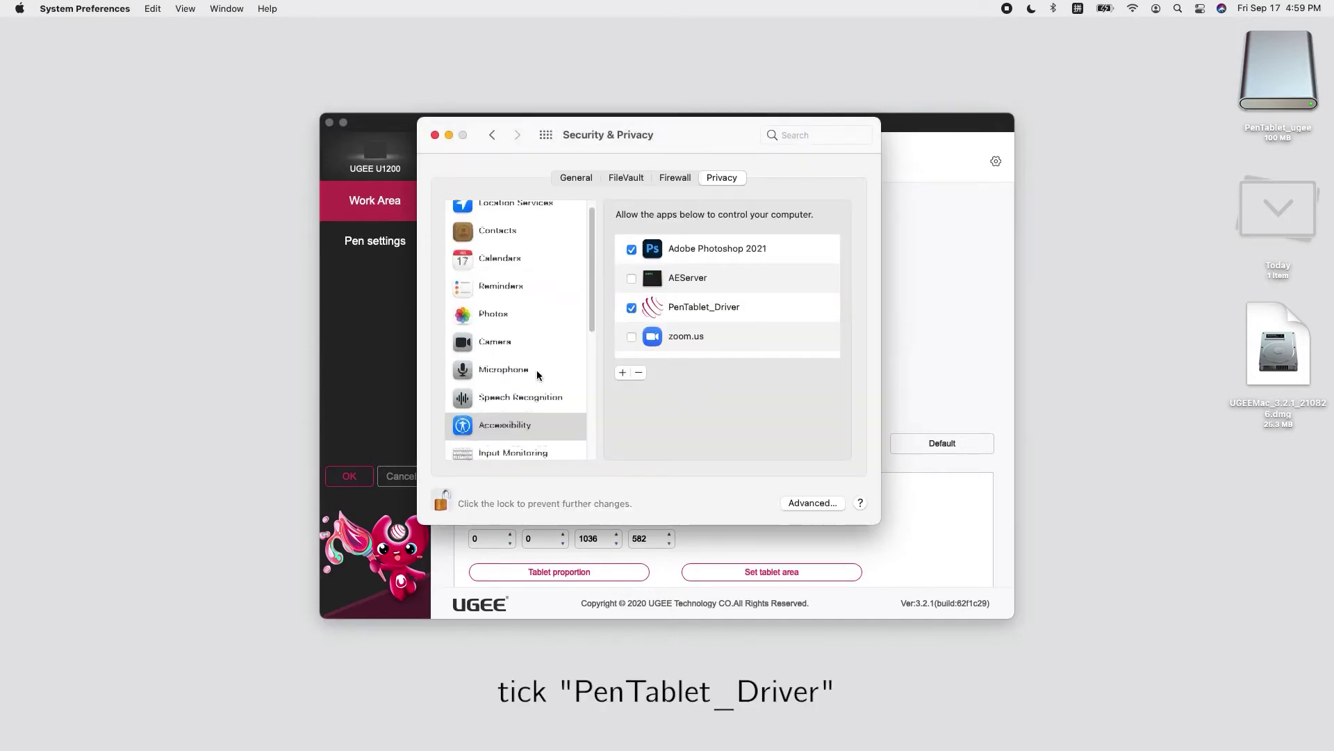
Allow PenTablet access to the Documents and Desktop folders, postponing restarts
left_click(511, 416)
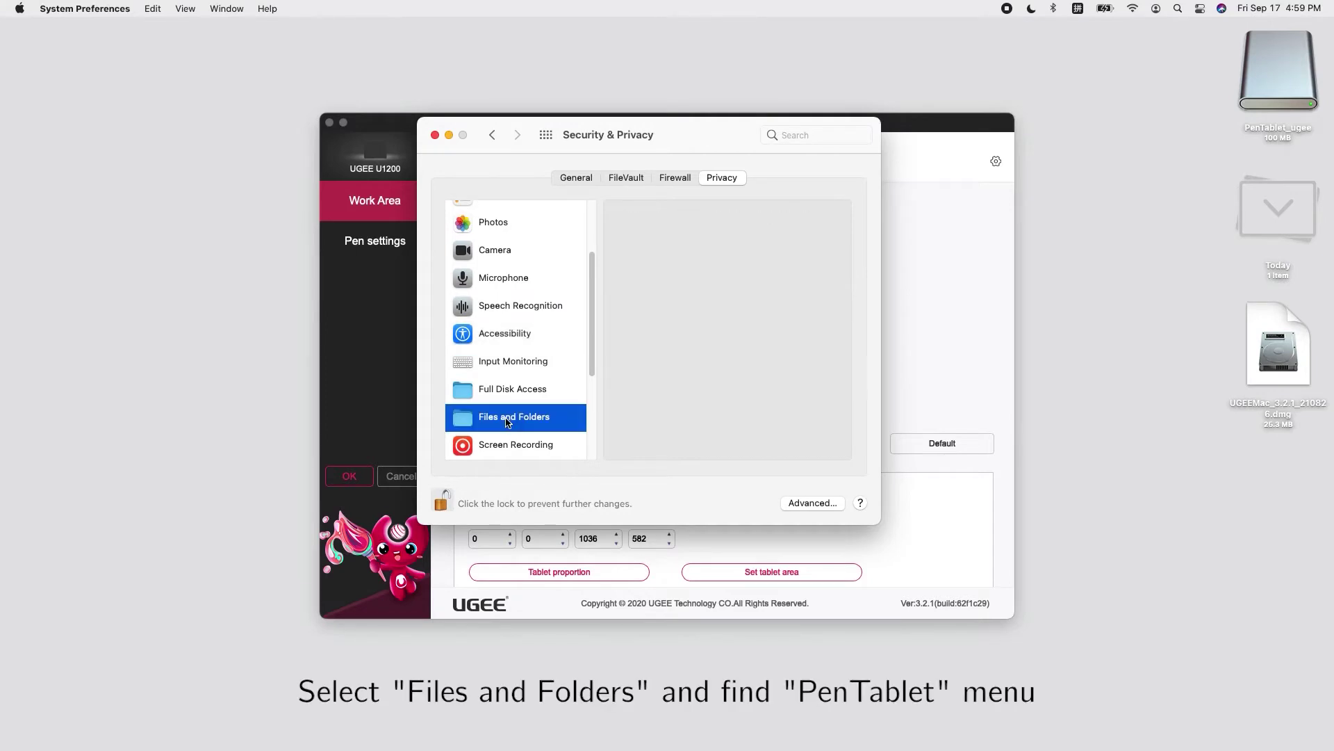
scroll(638, 346, "down", 5)
scroll(638, 346, "down", 5)
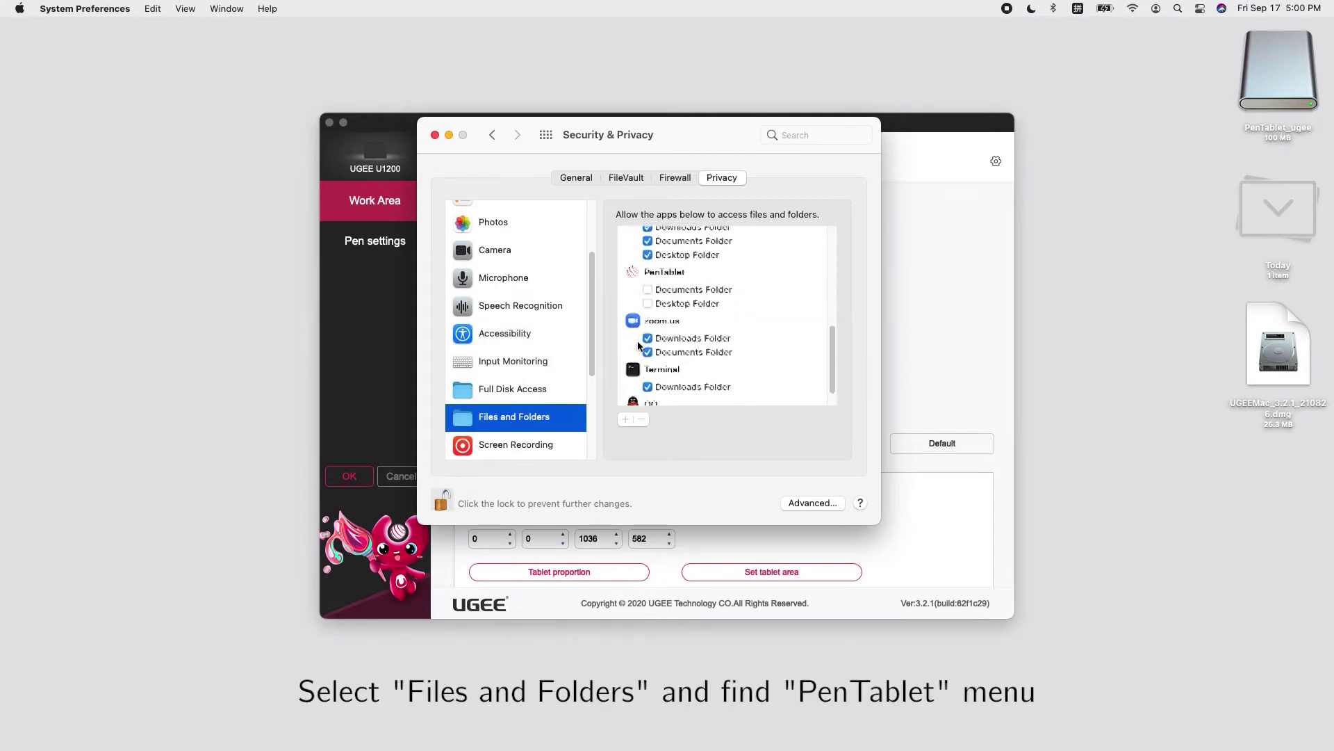
left_click(650, 283)
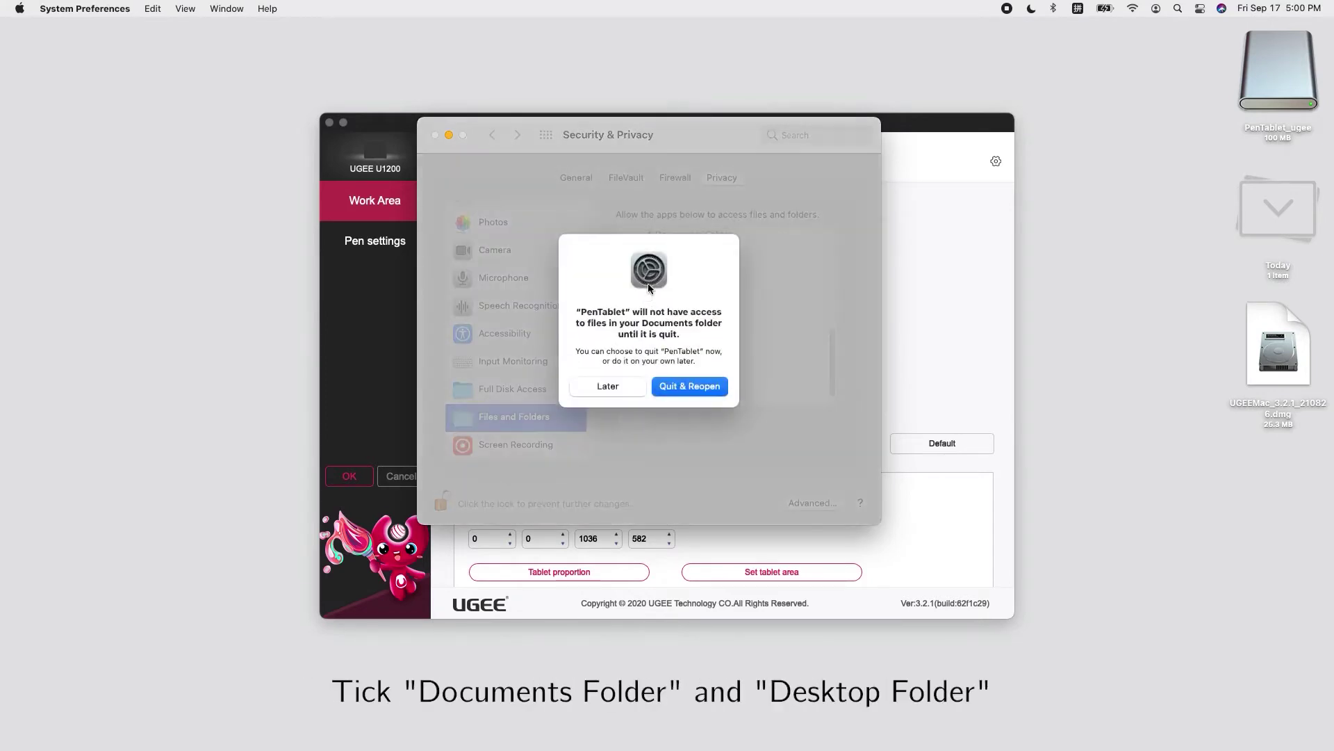
left_click(609, 384)
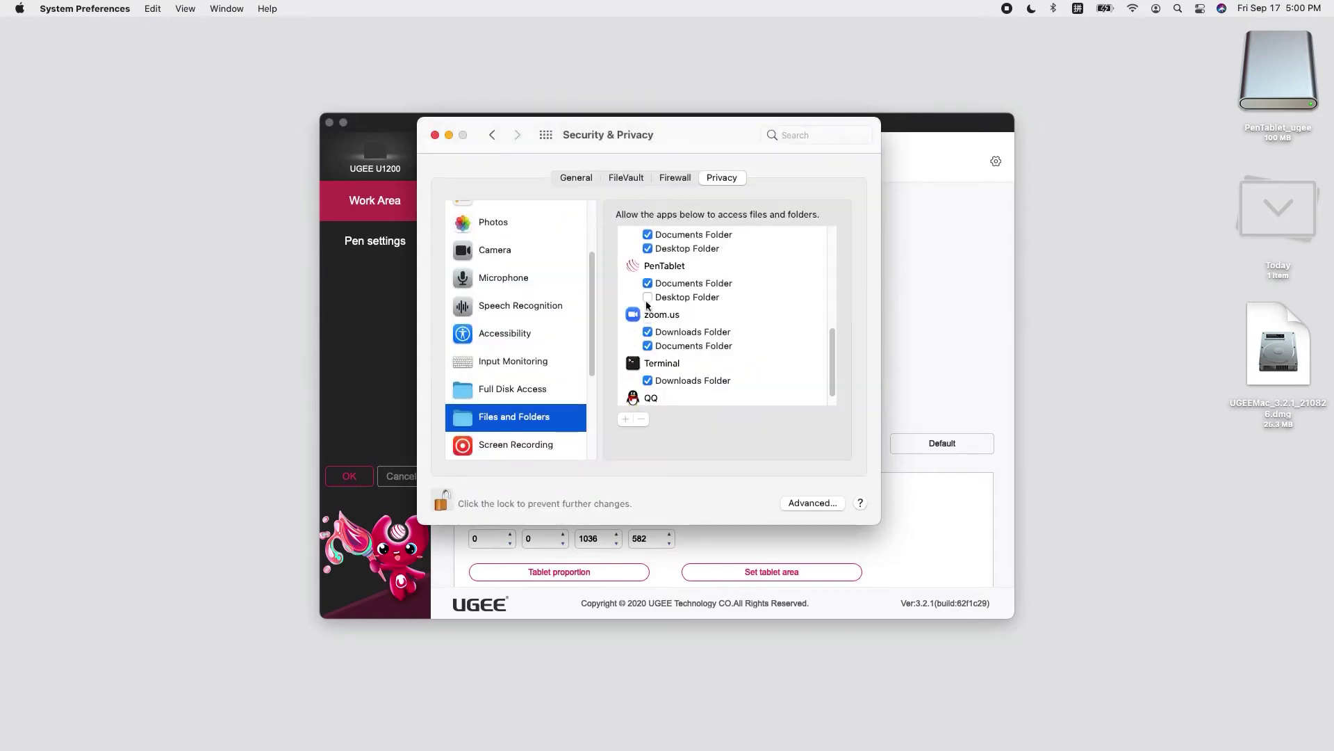
left_click(648, 297)
left_click(607, 386)
scroll(559, 394, "down", 3)
scroll(519, 365, "down", 2)
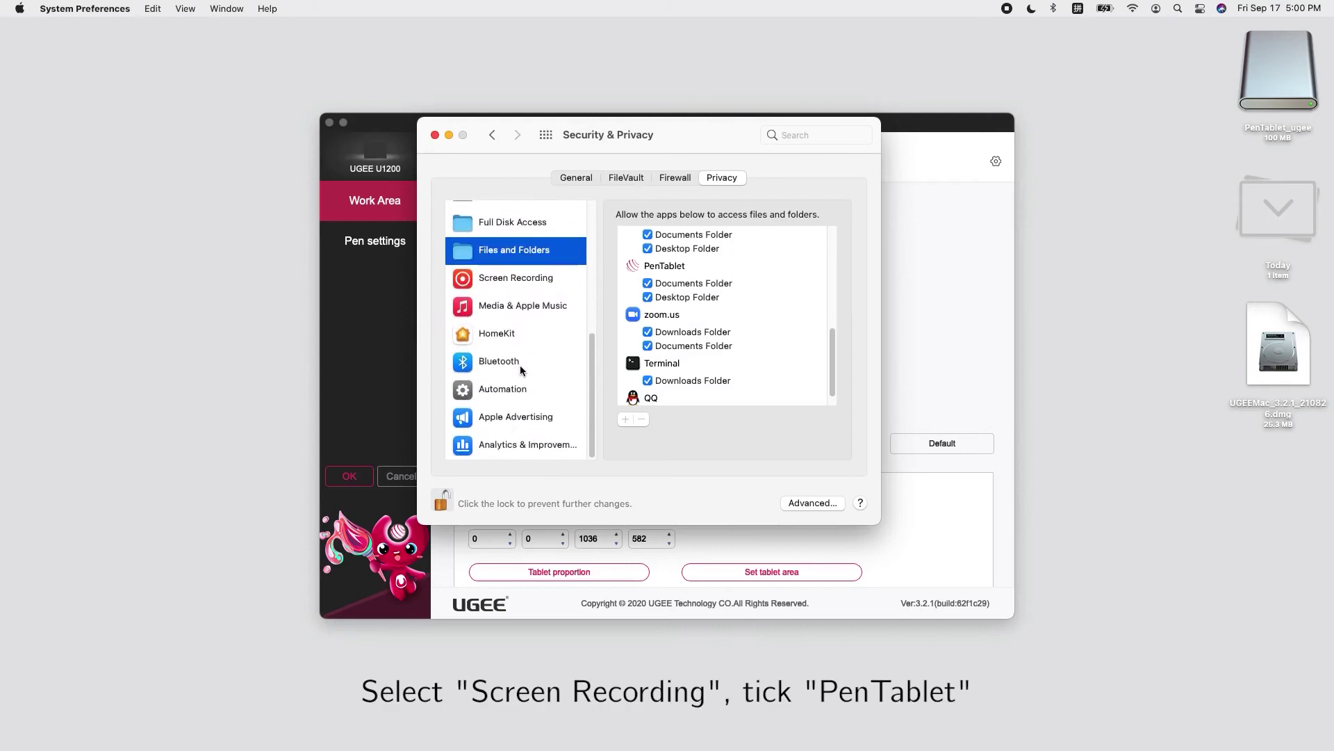
Allow PenTablet screen recording, then relock and close Security & Privacy
left_click(519, 279)
scroll(724, 323, "down", 2)
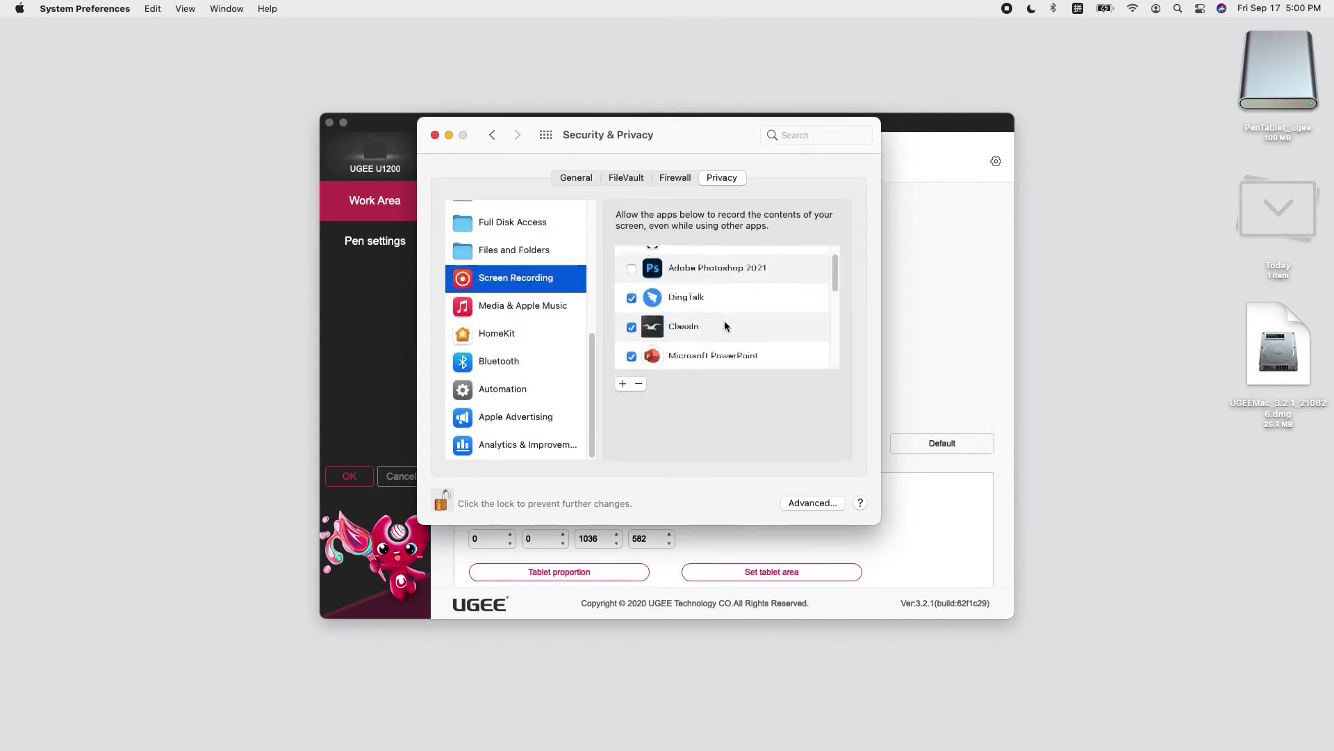
scroll(700, 328, "down", 2)
scroll(673, 334, "down", 2)
left_click(632, 357)
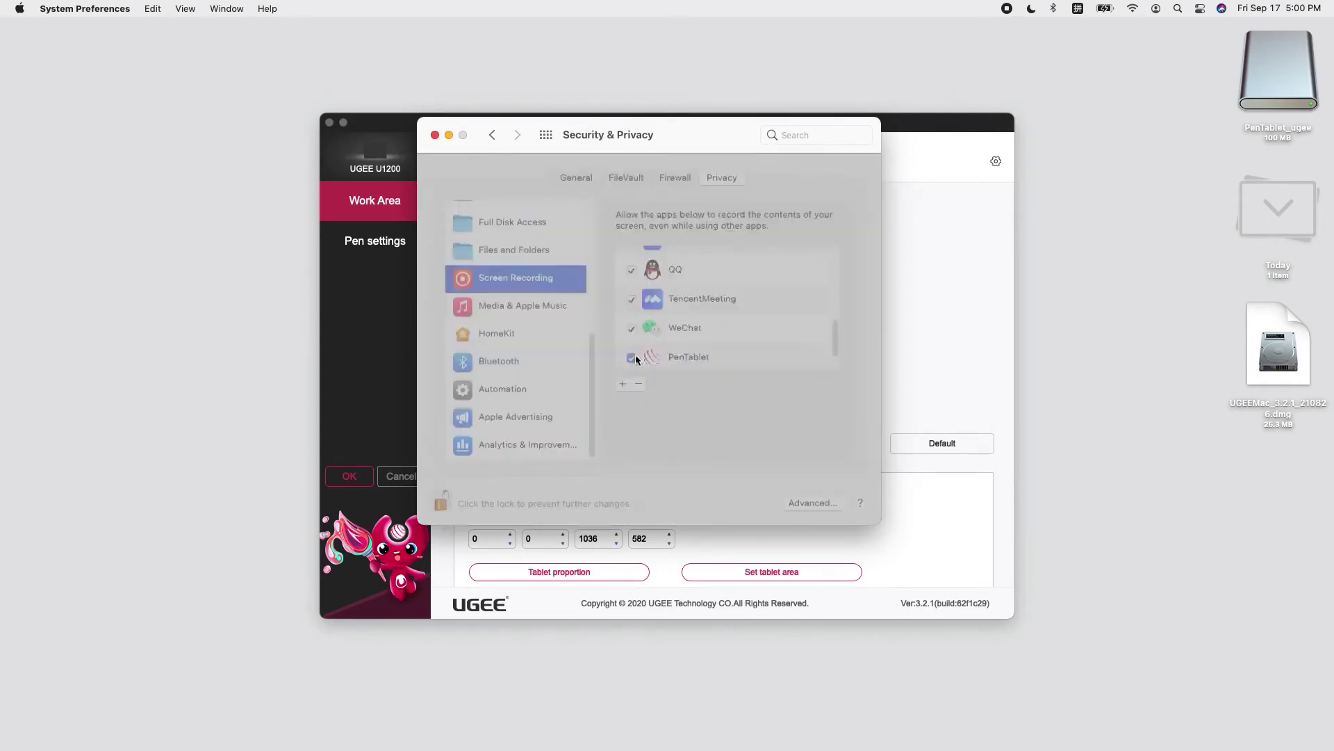
left_click(607, 386)
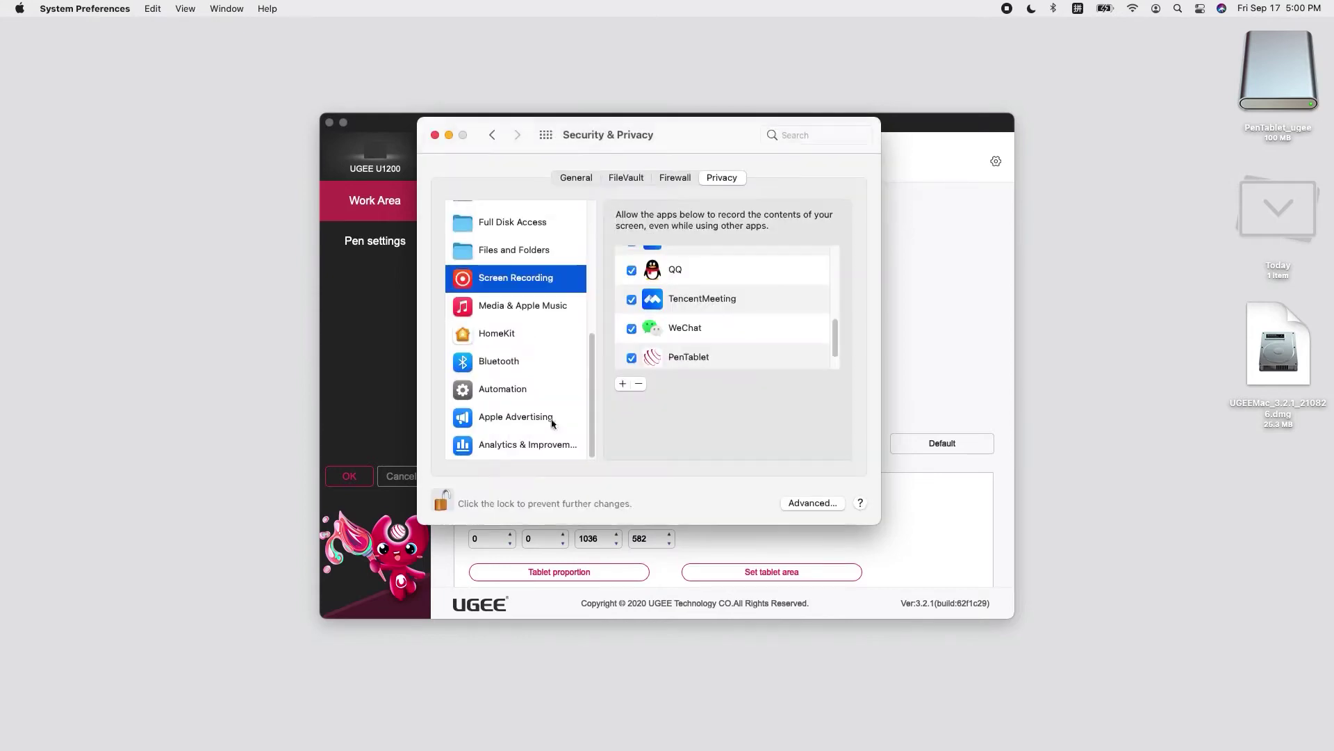
left_click(450, 495)
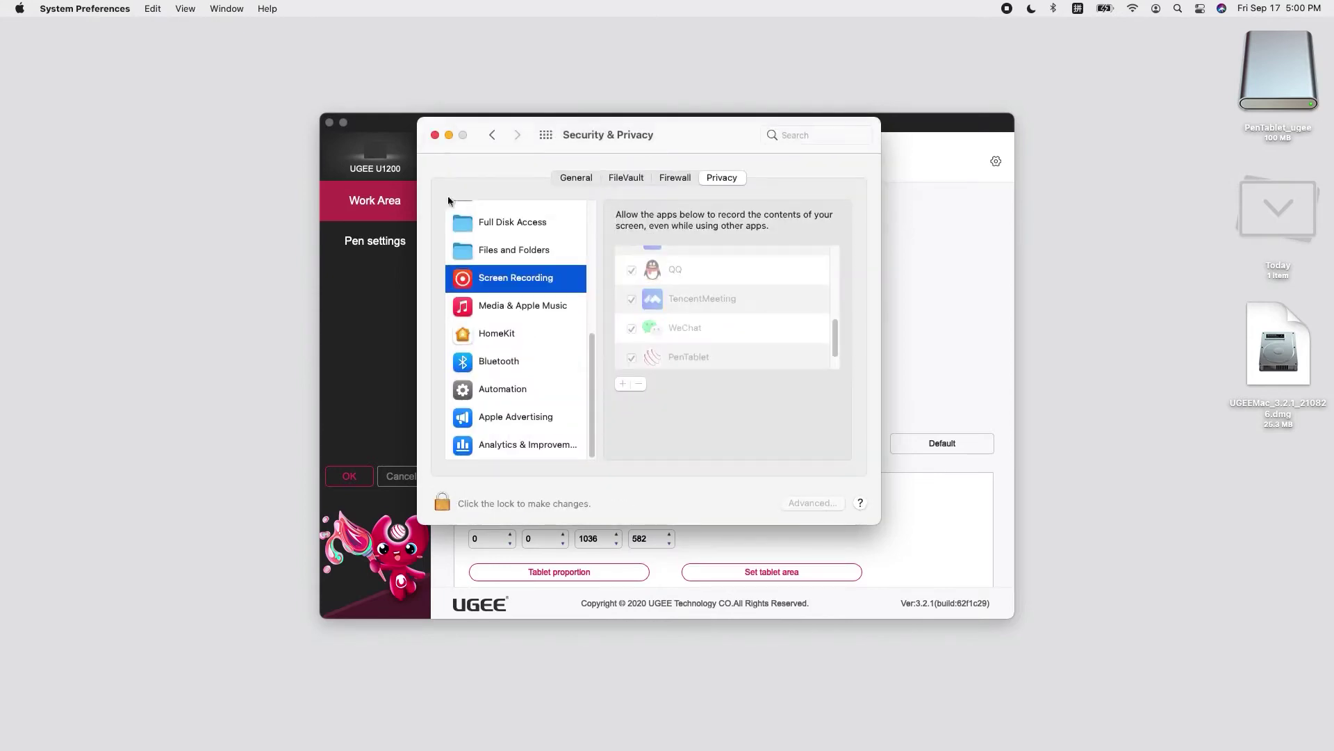
left_click(434, 136)
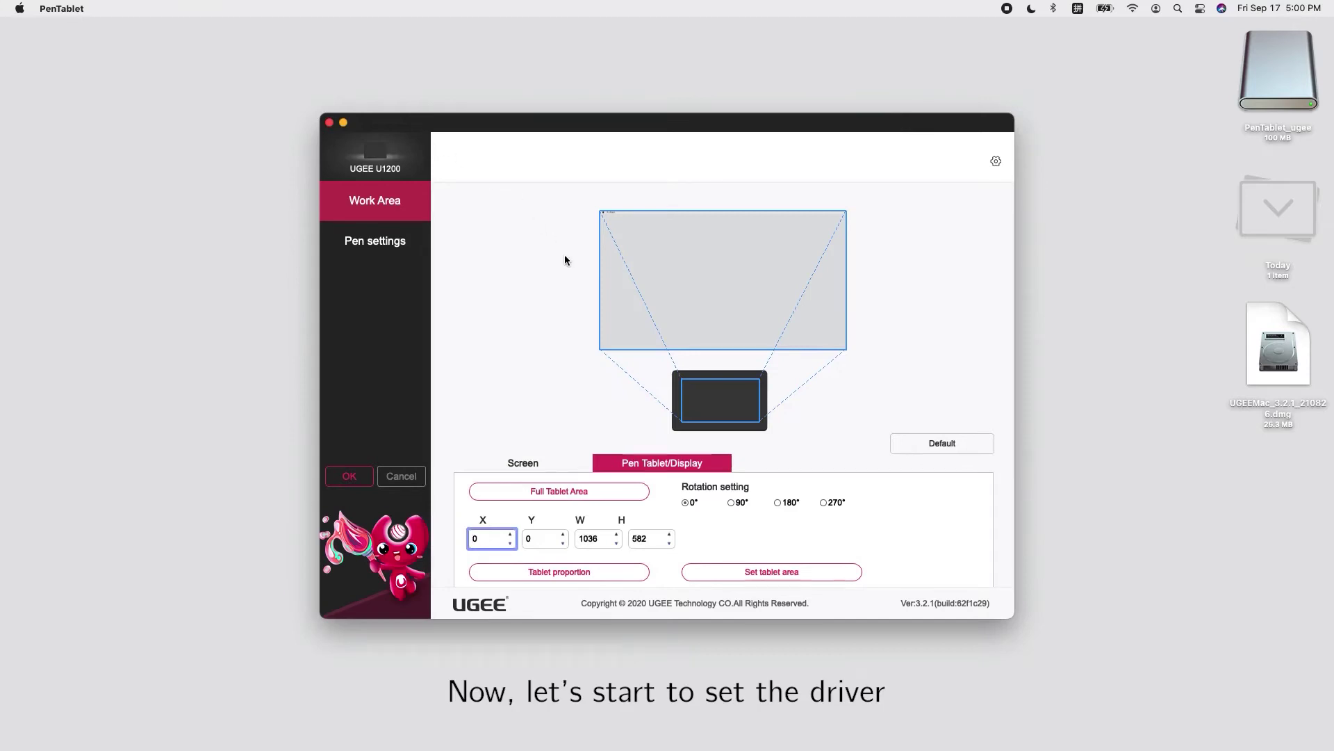
left_click(993, 160)
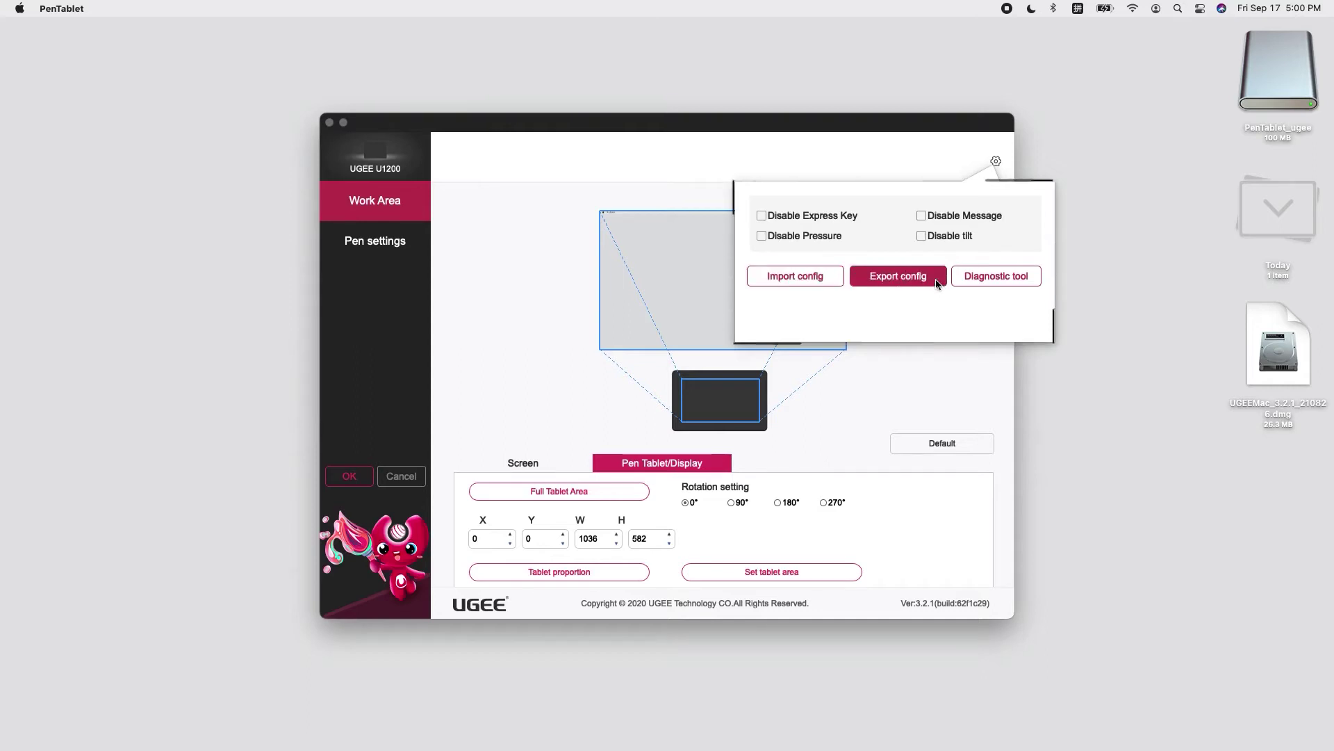
left_click(987, 283)
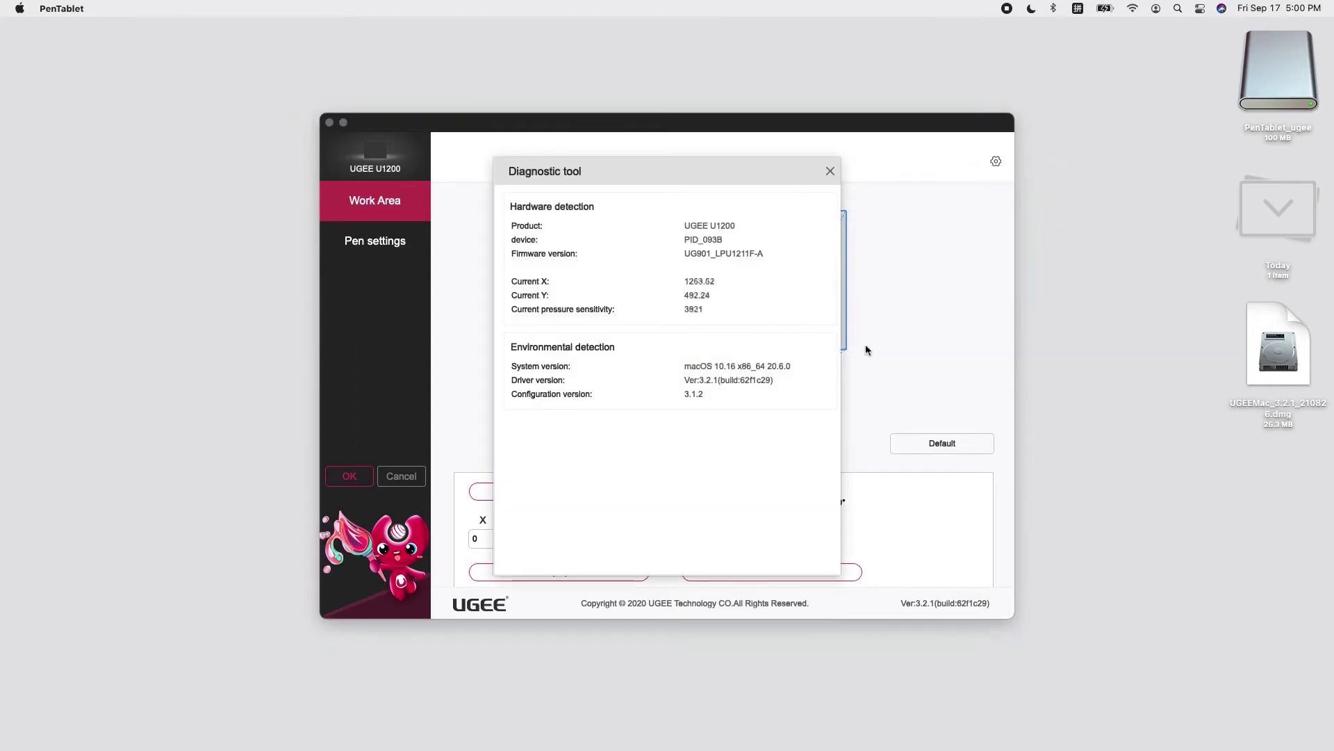
left_click(831, 171)
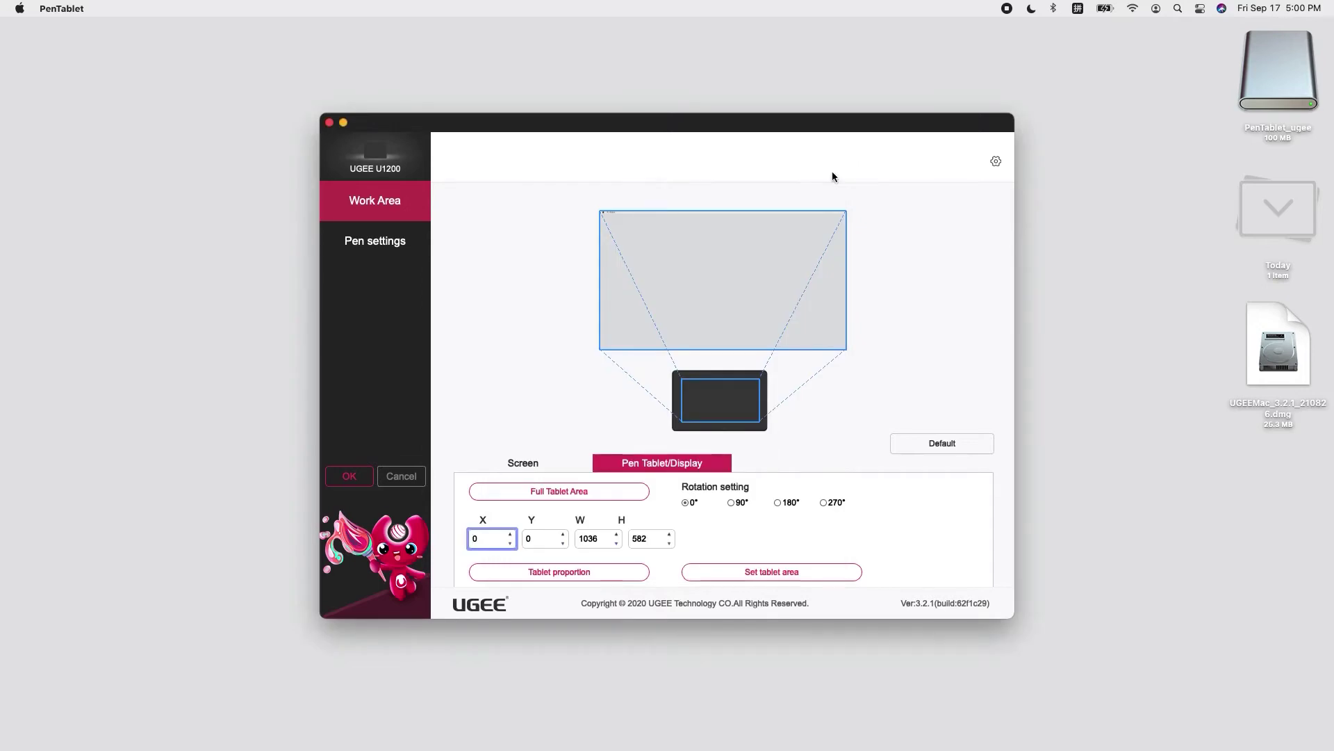
Map the pen to Monitor1 instead of all monitors in the Screen settings
left_click(509, 463)
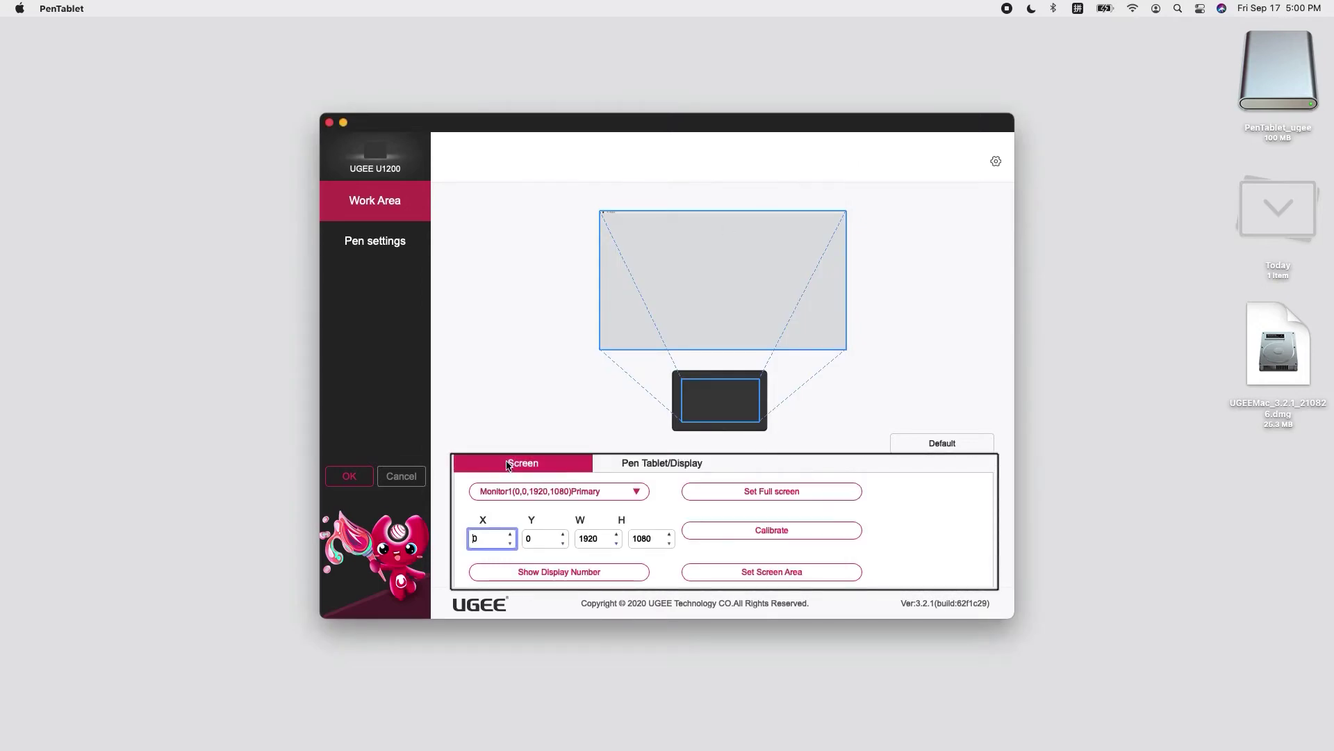
left_click(616, 487)
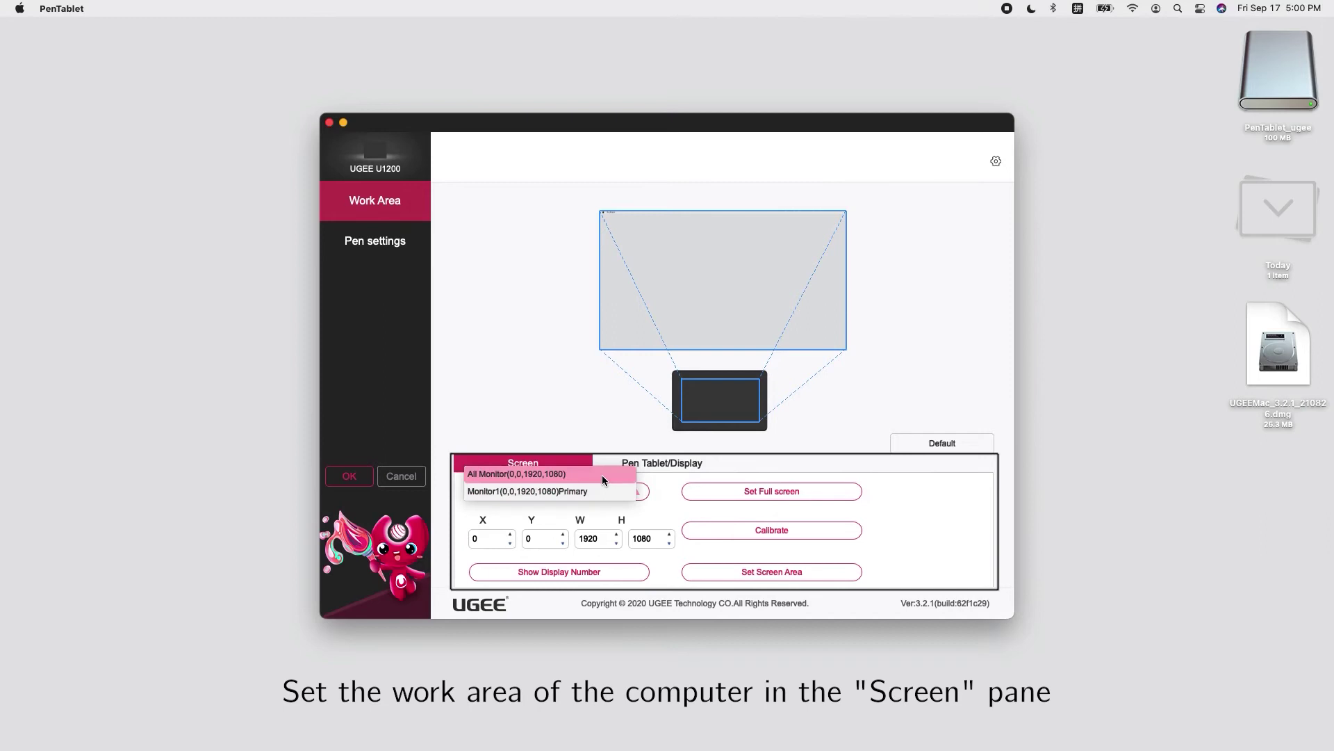
left_click(601, 474)
left_click(613, 510)
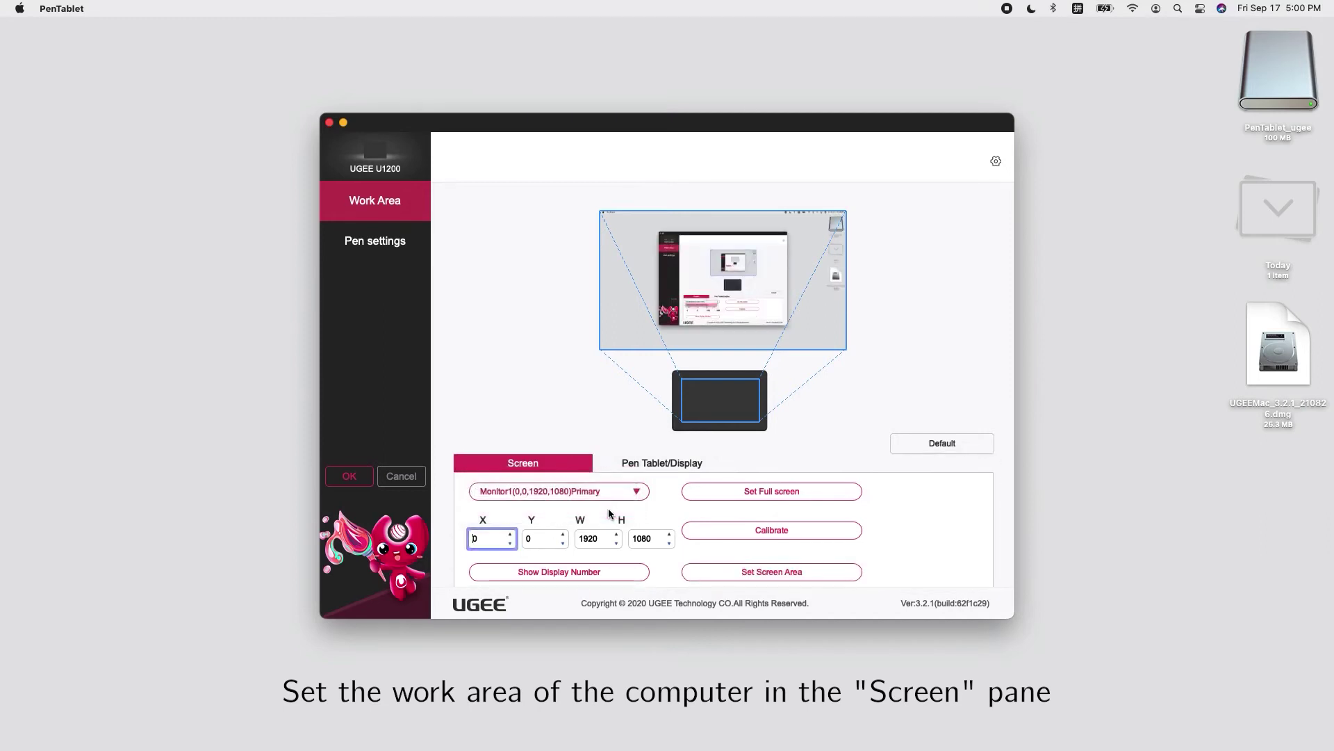
Draw a custom screen area, then revert to Monitor1's full 1920×1080 screen
left_click(739, 572)
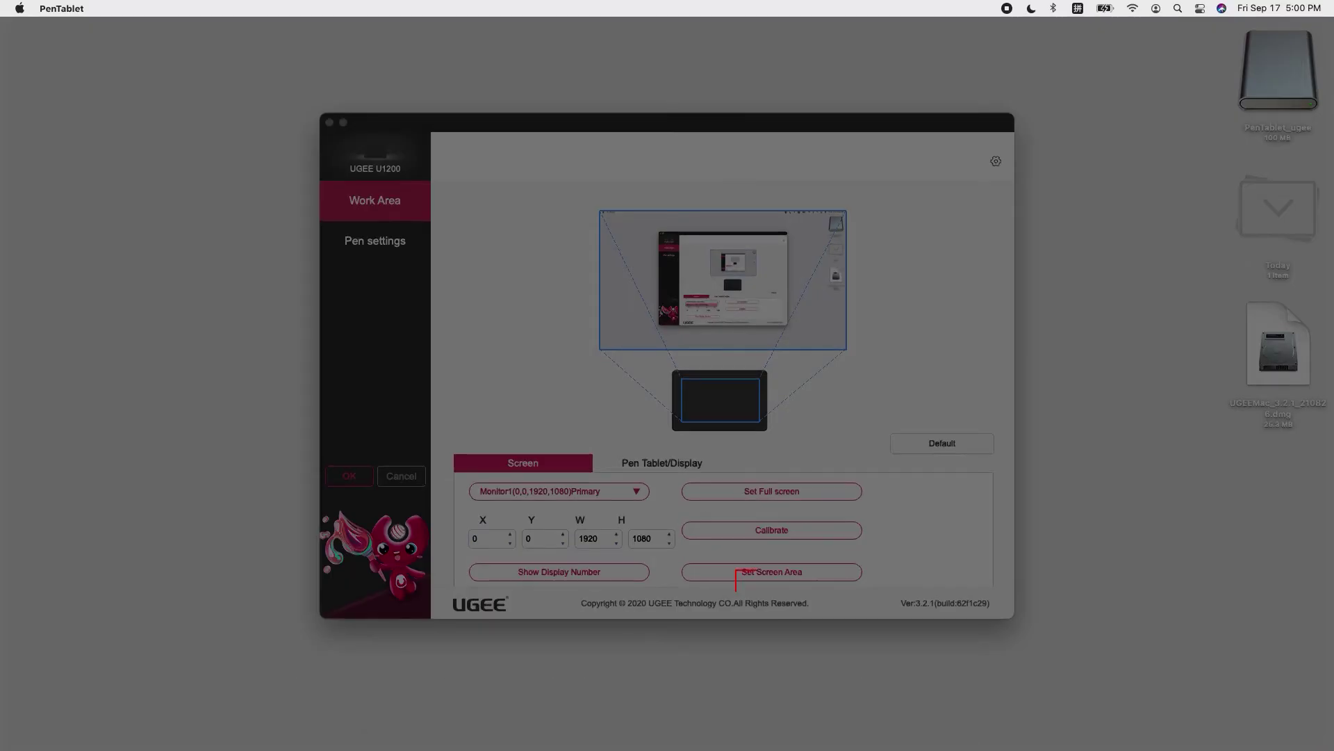
left_click(273, 134)
left_click(1111, 547)
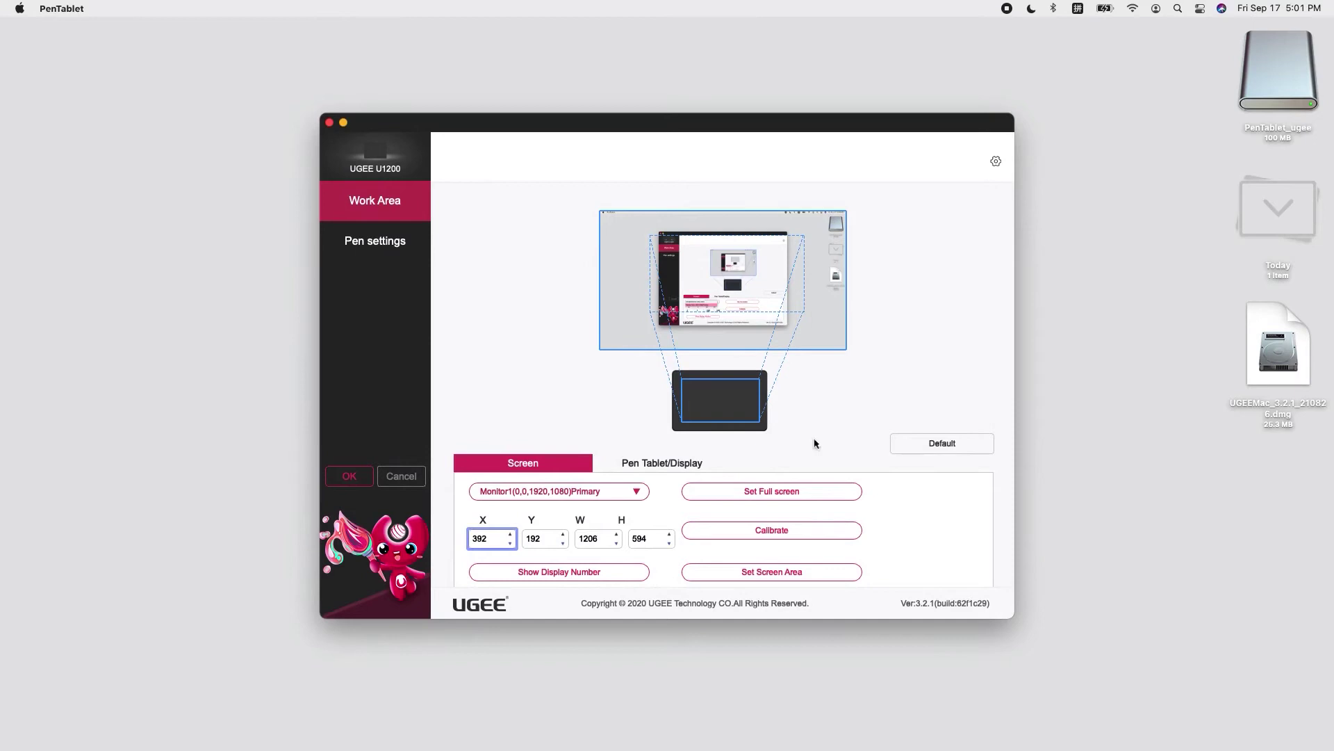
left_click(777, 498)
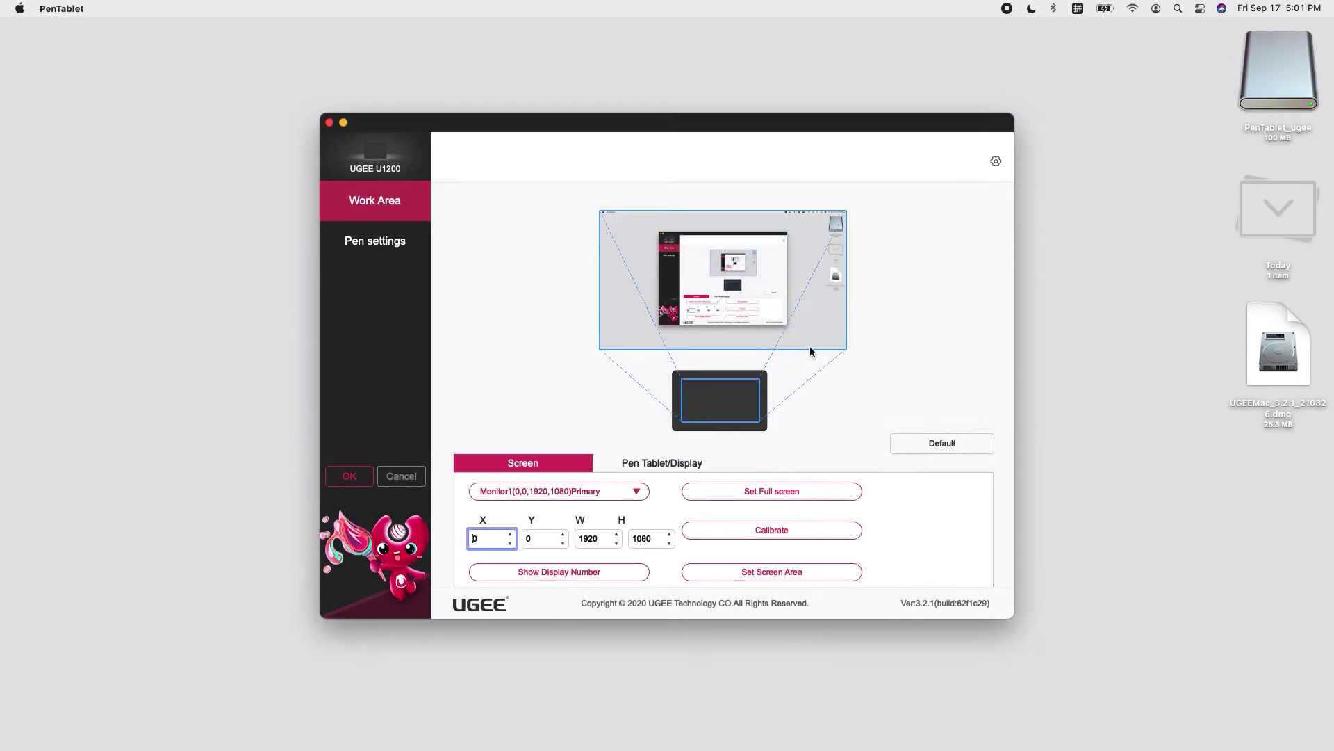
Set a custom 277×139 tablet area, then restore the full 1036×582 area
left_click(679, 469)
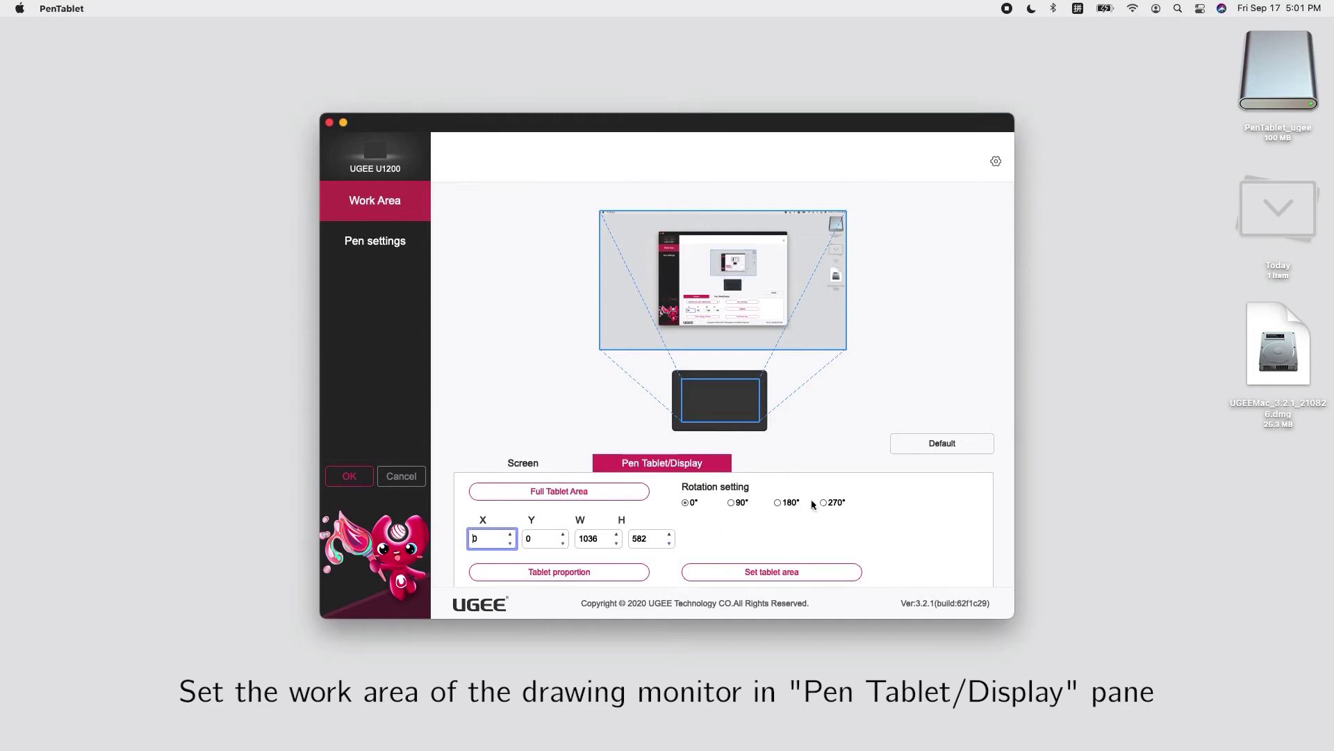
left_click(758, 571)
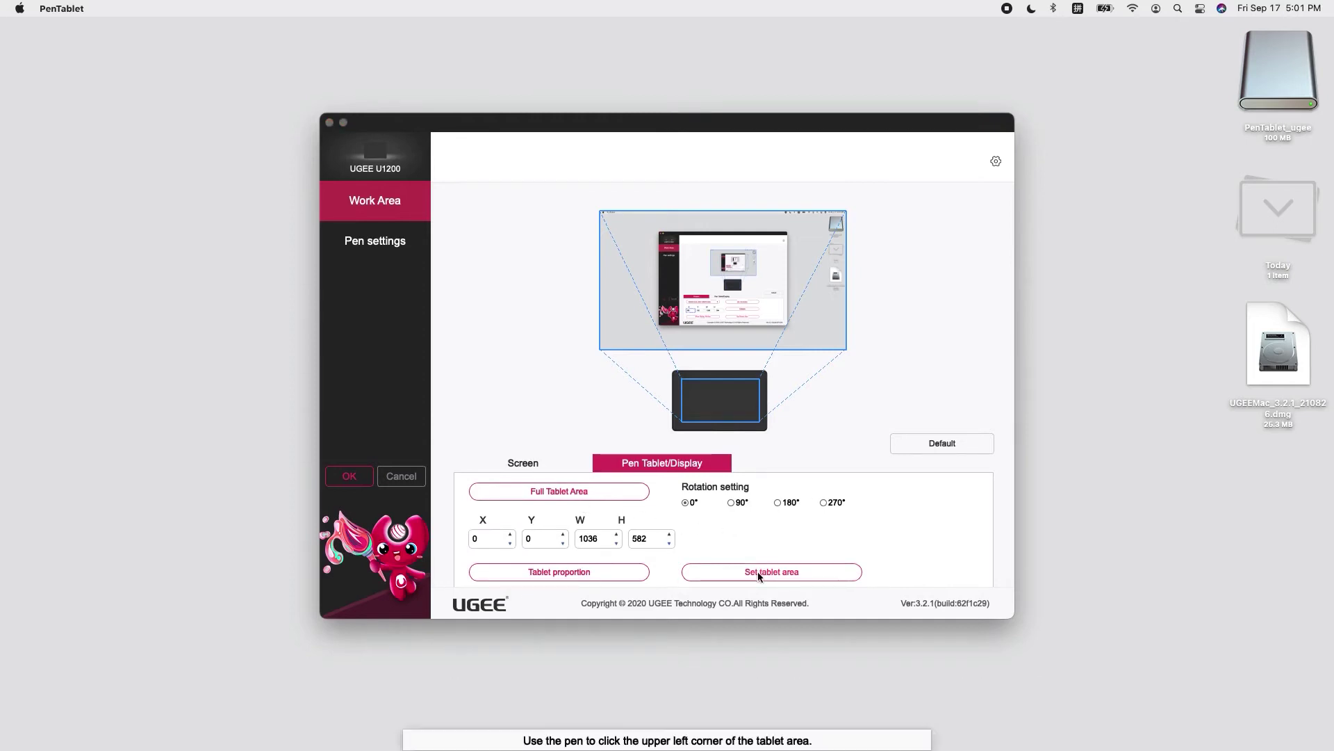
left_click(1303, 679)
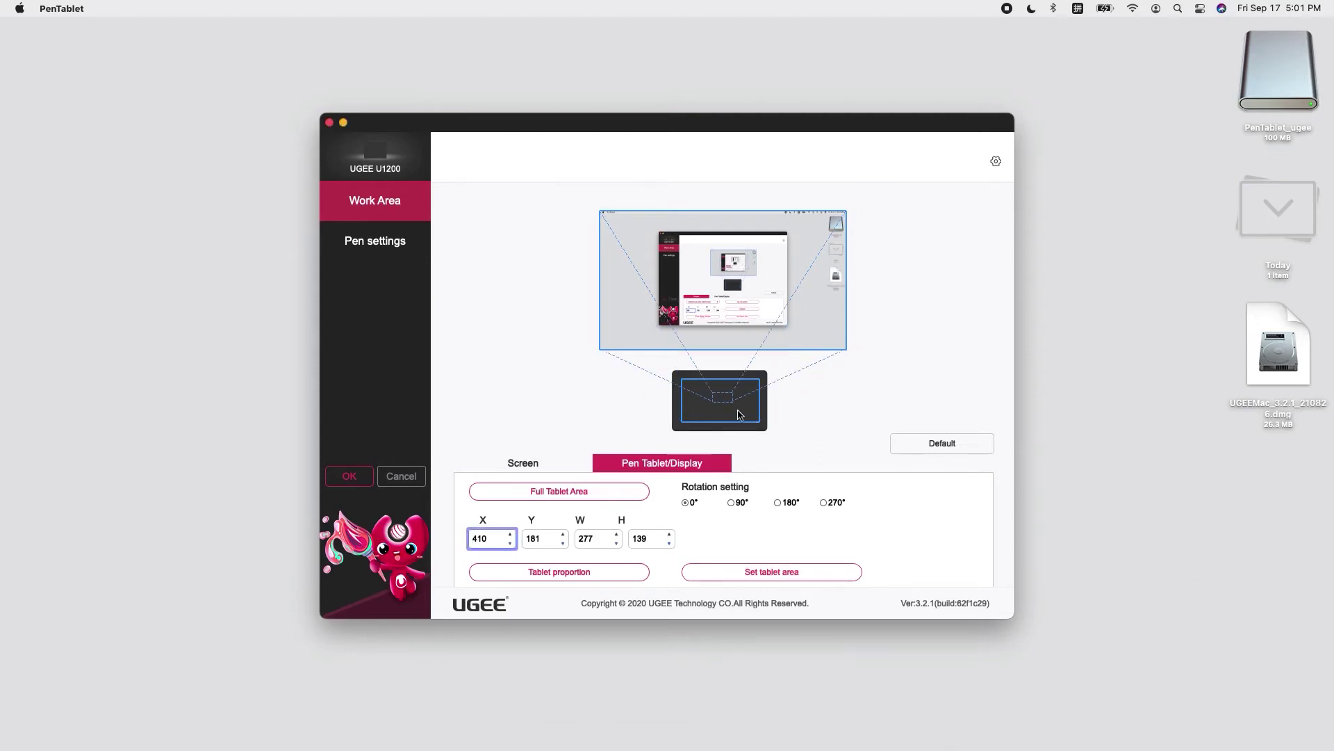
left_click(570, 493)
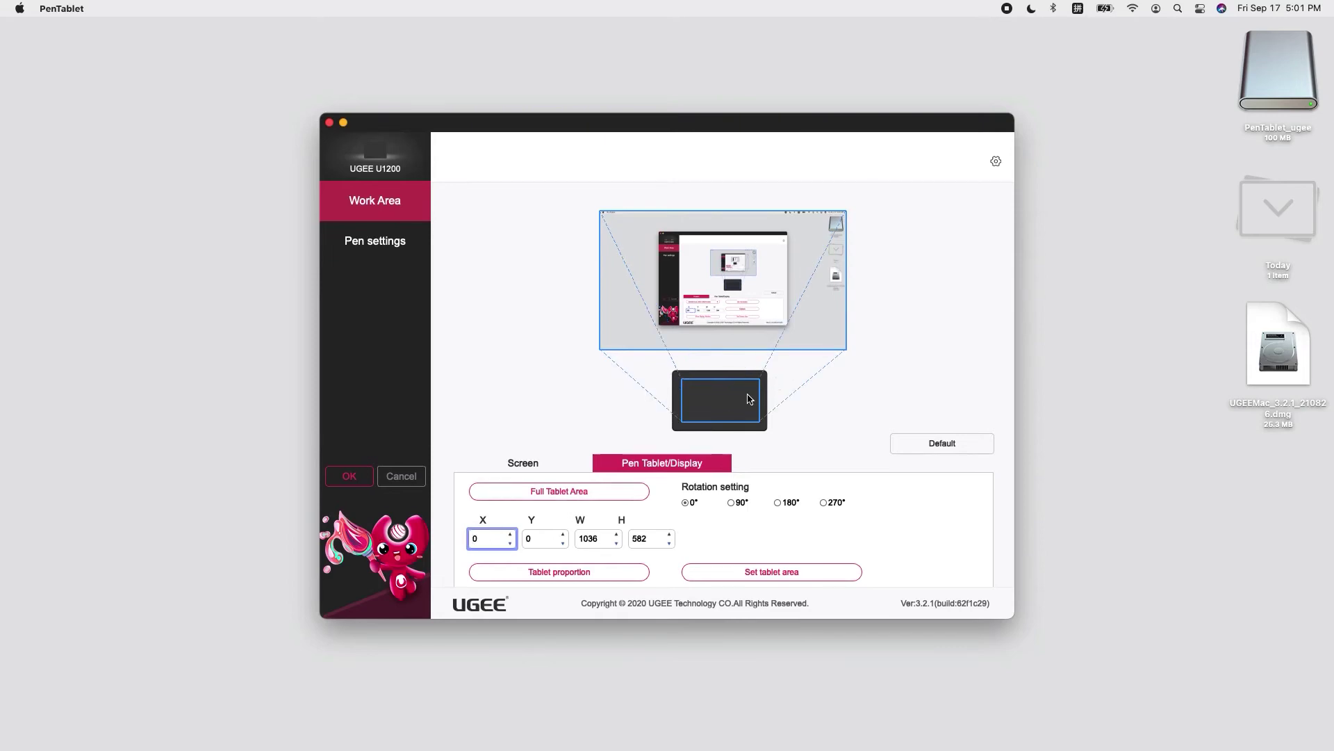
left_click(375, 242)
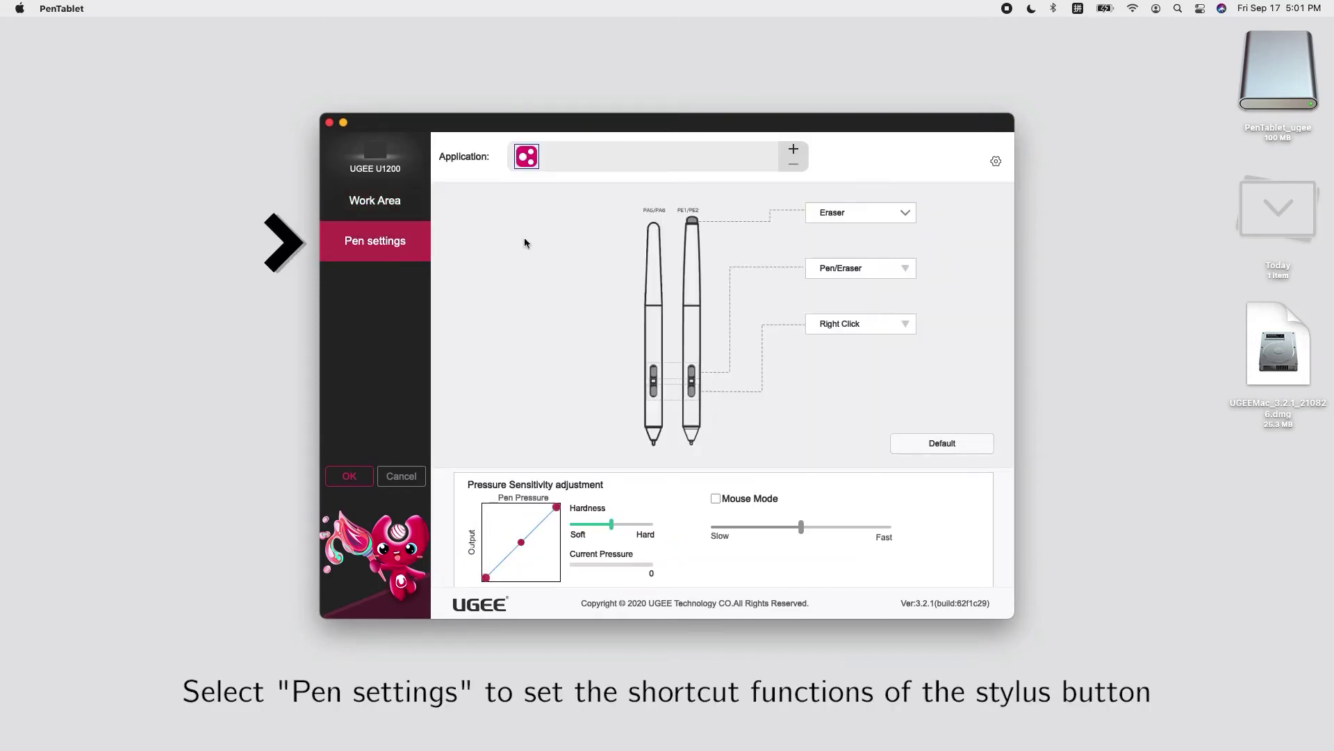
Add Adobe Photoshop 2021 from Applications to the Pen settings application list
left_click(791, 157)
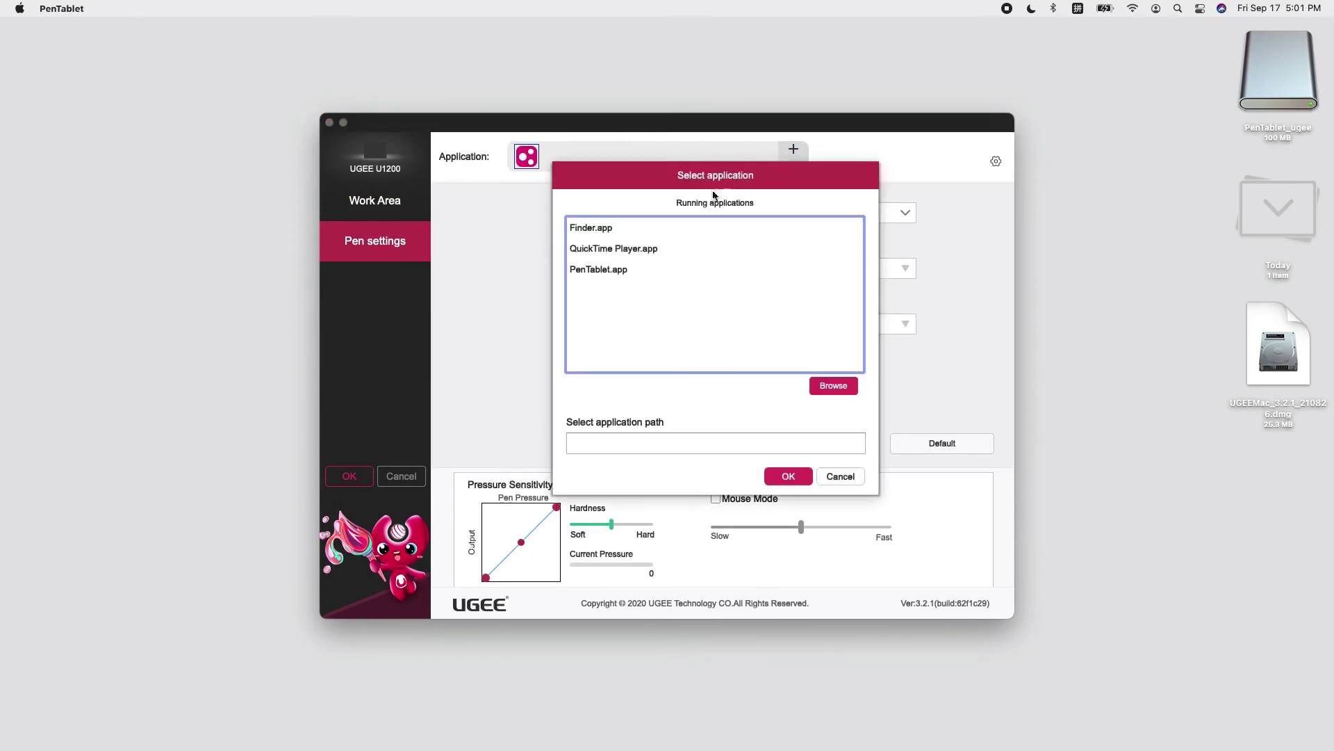
left_click(823, 384)
left_click(797, 310)
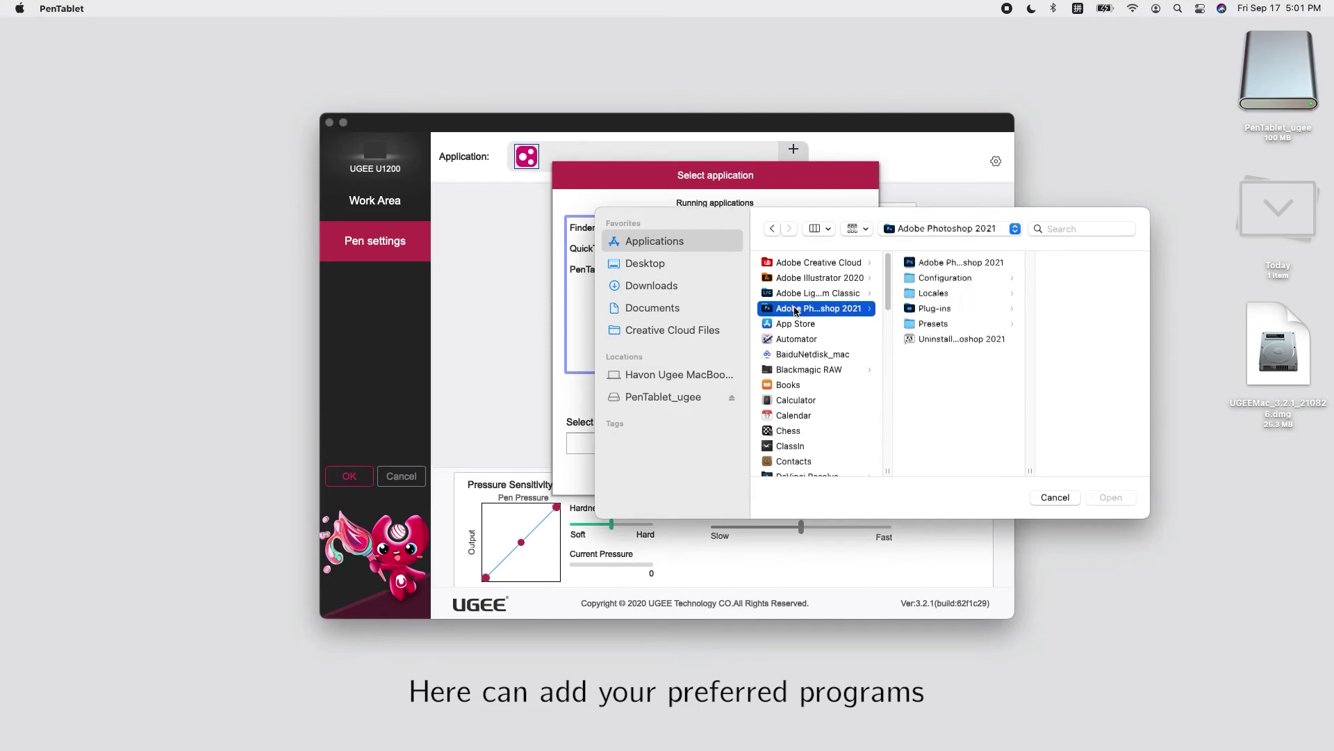
left_click(916, 308)
left_click(924, 264)
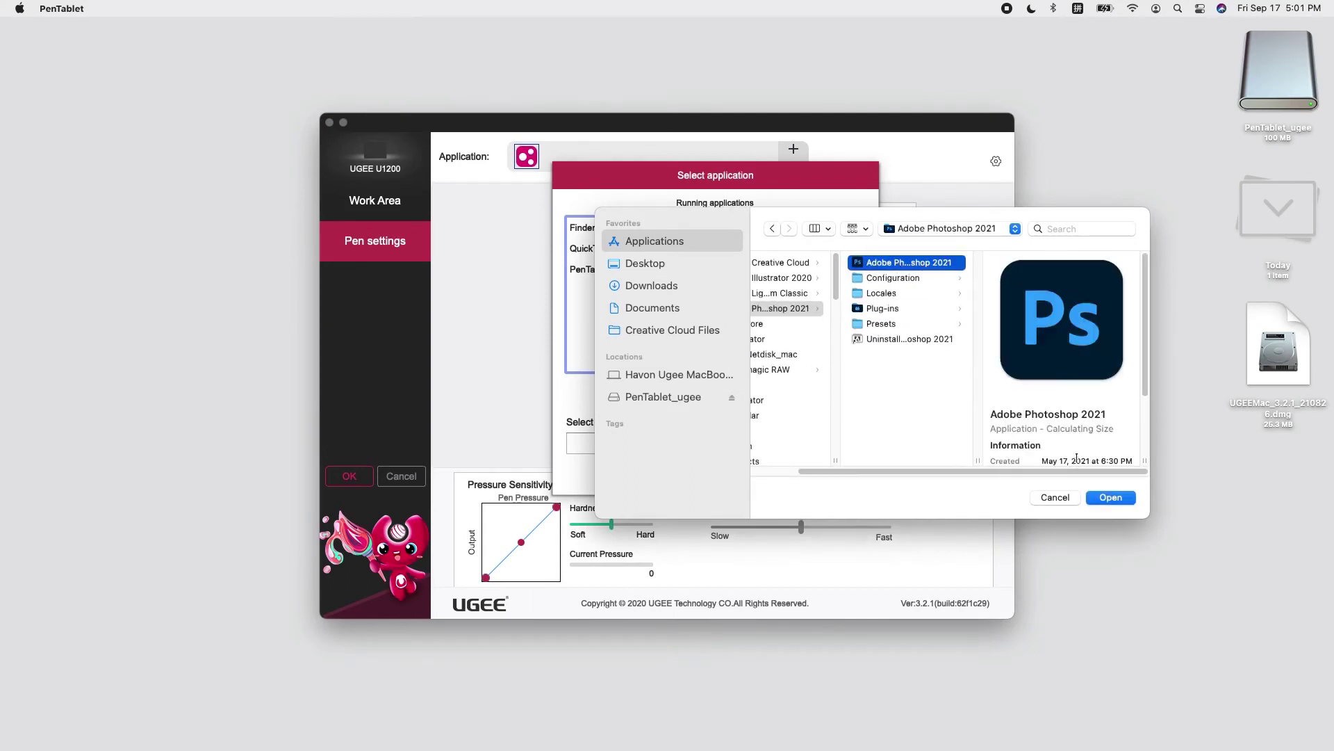
left_click(1110, 499)
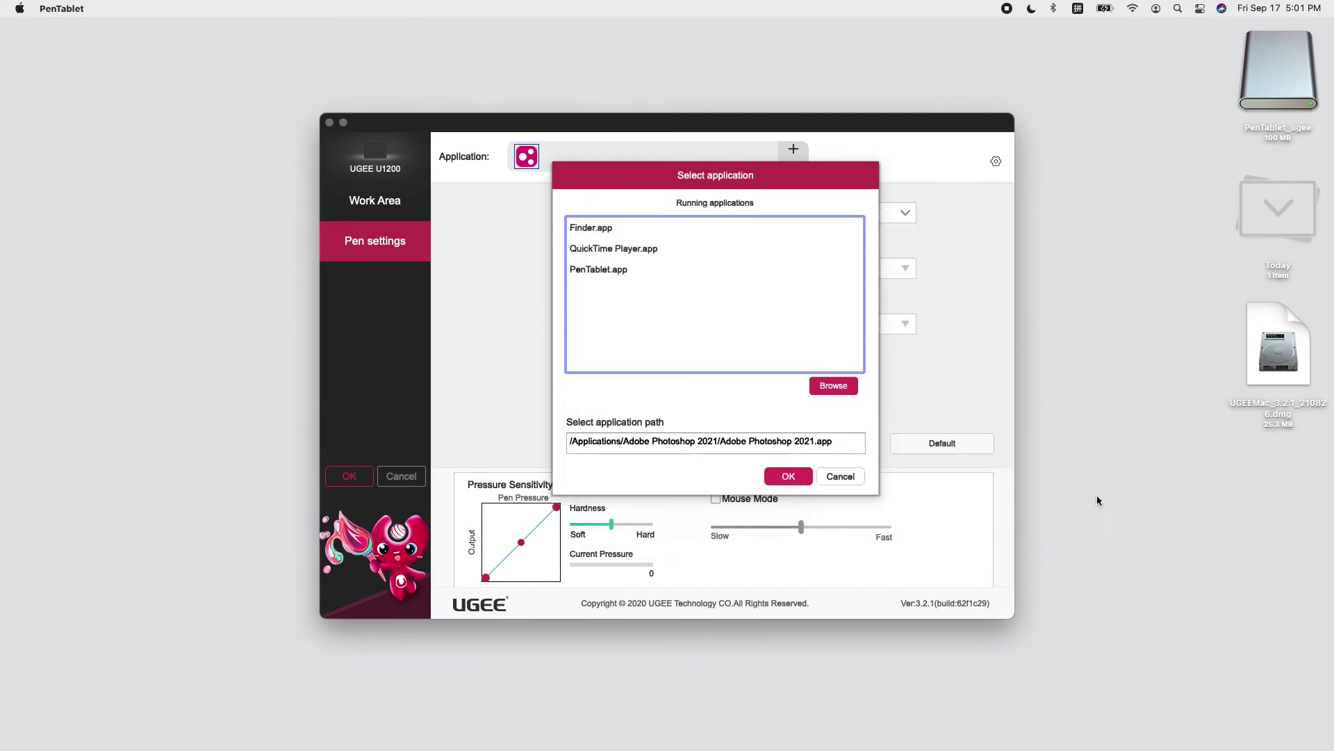
left_click(784, 478)
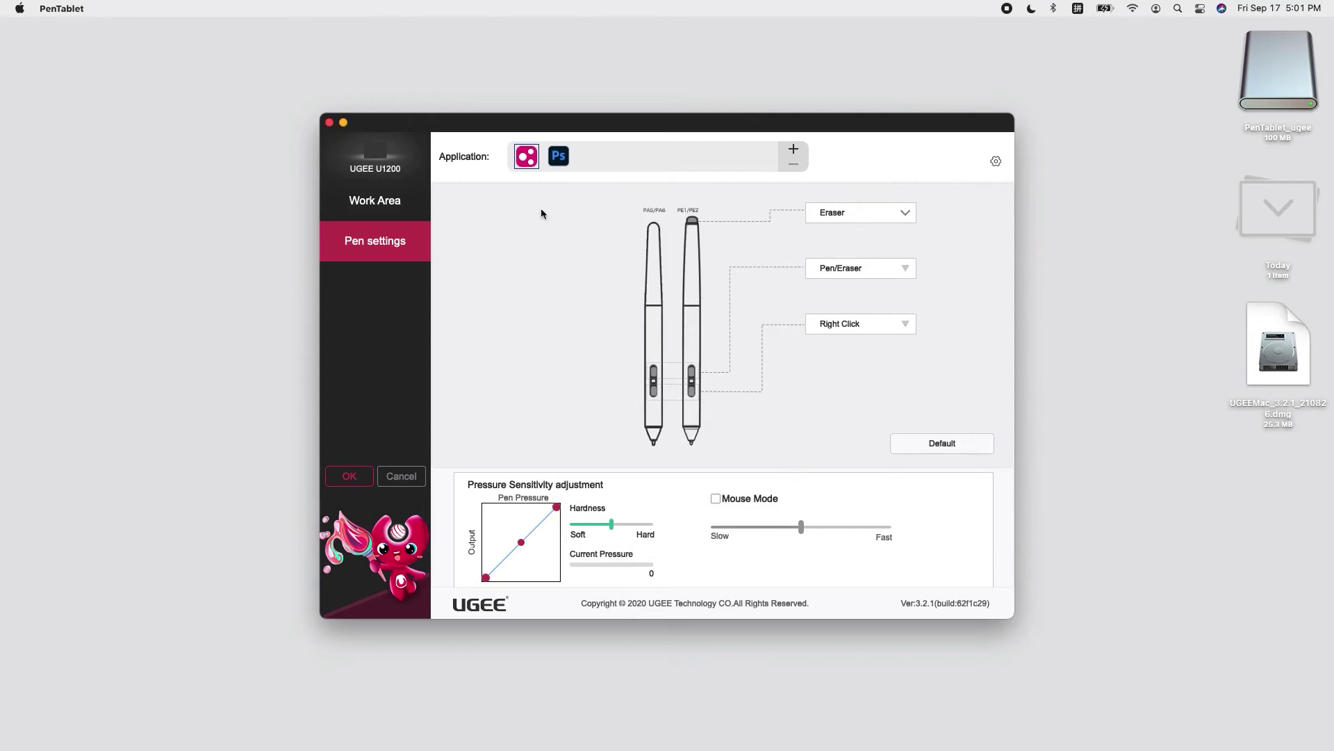
Map the pen's eraser end to Option+Left Double-Click
left_click(869, 209)
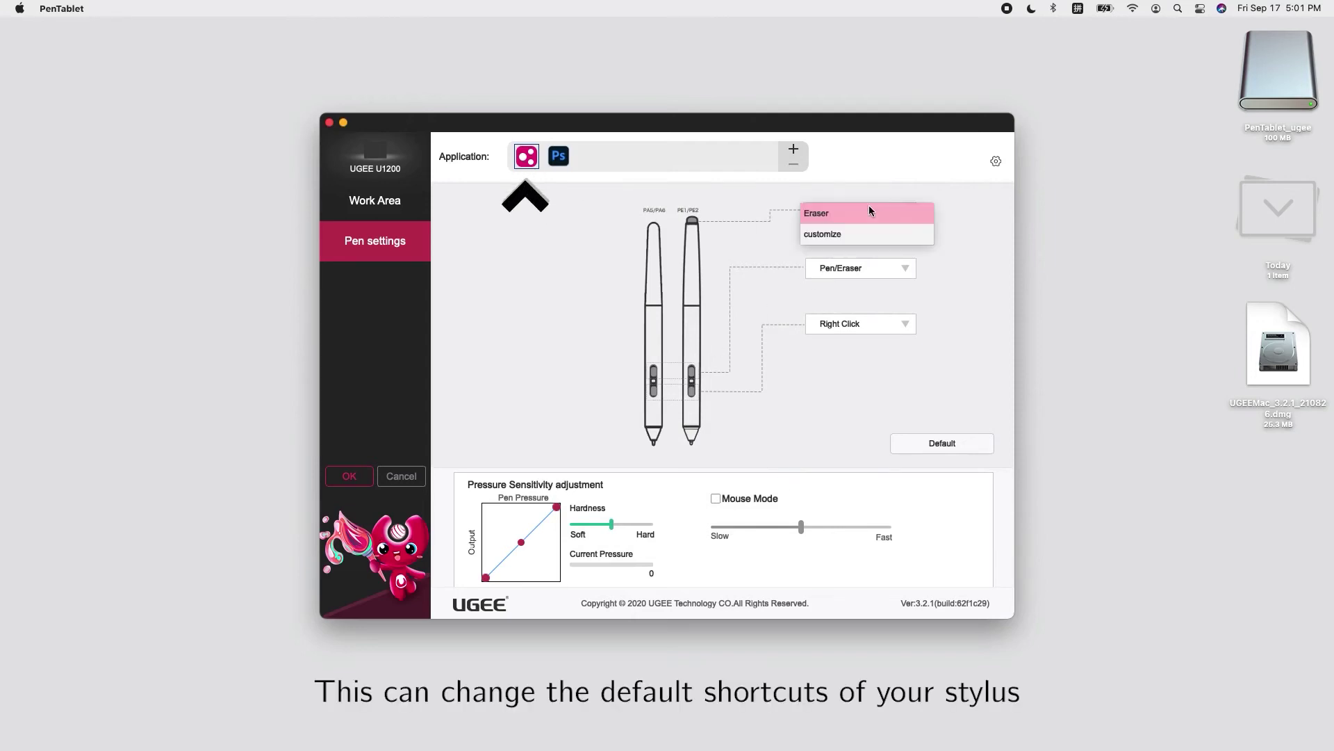
left_click(850, 236)
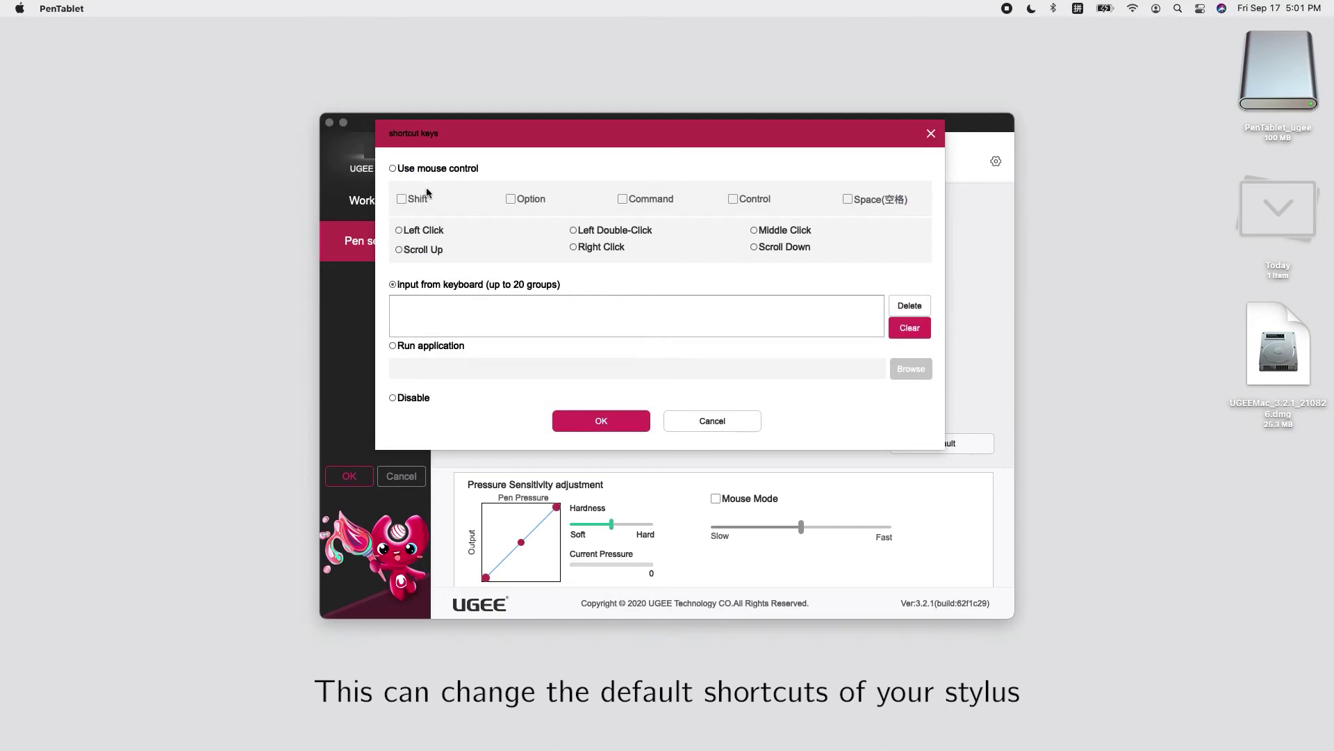
left_click(393, 168)
left_click(512, 199)
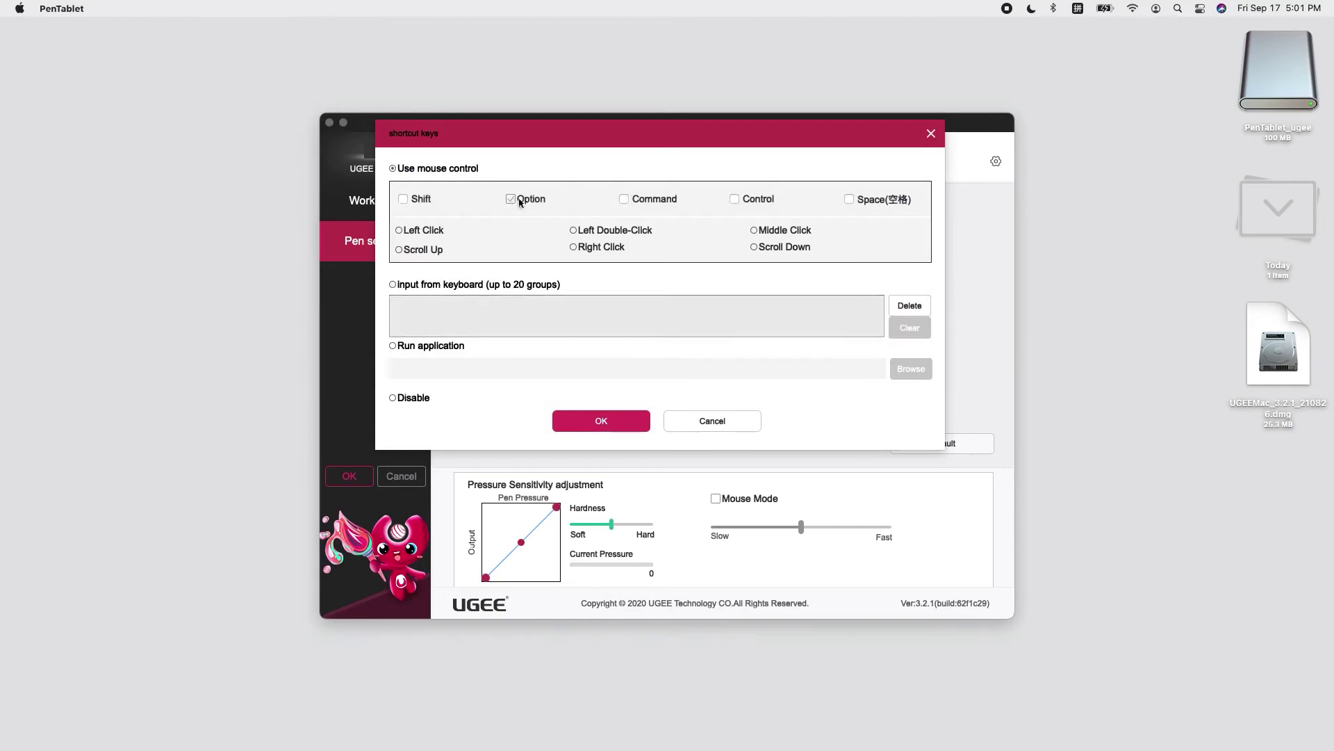
left_click(588, 415)
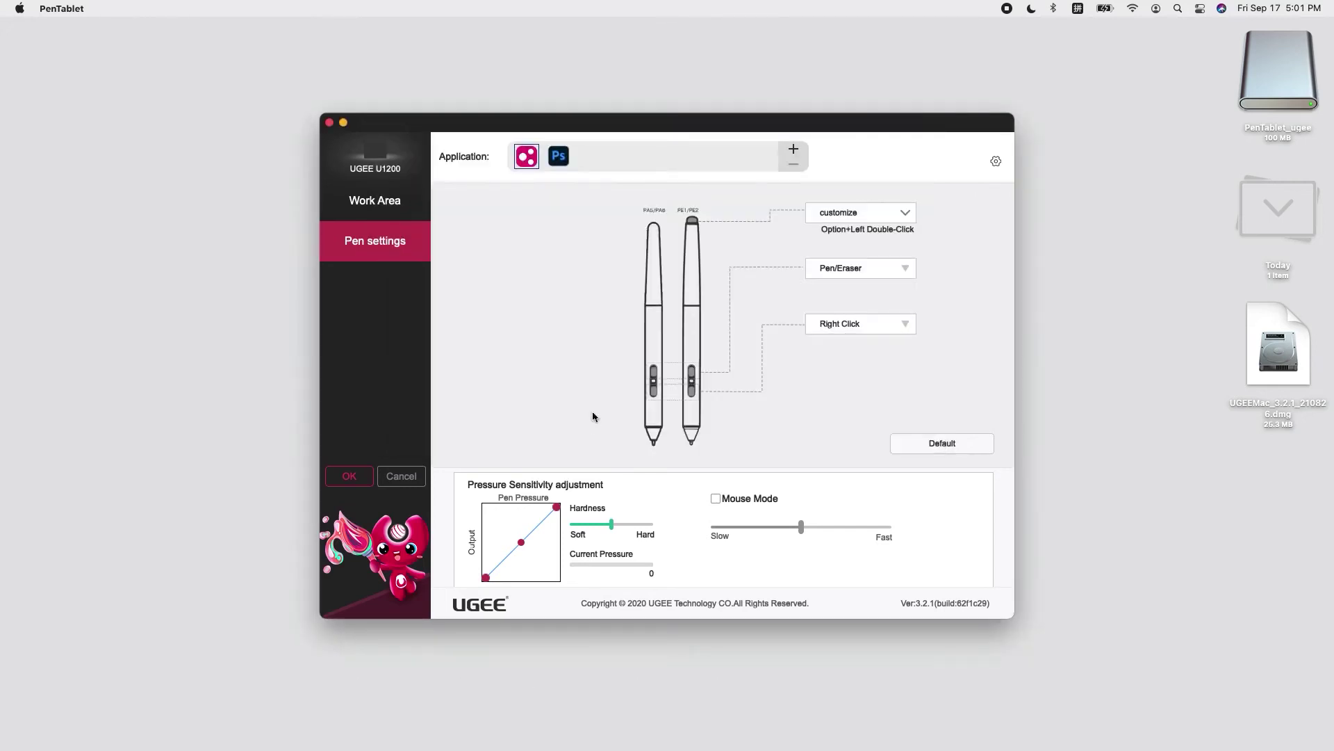
Map the second and third pen buttons to Command+F and Shift+G
left_click(868, 268)
left_click(843, 294)
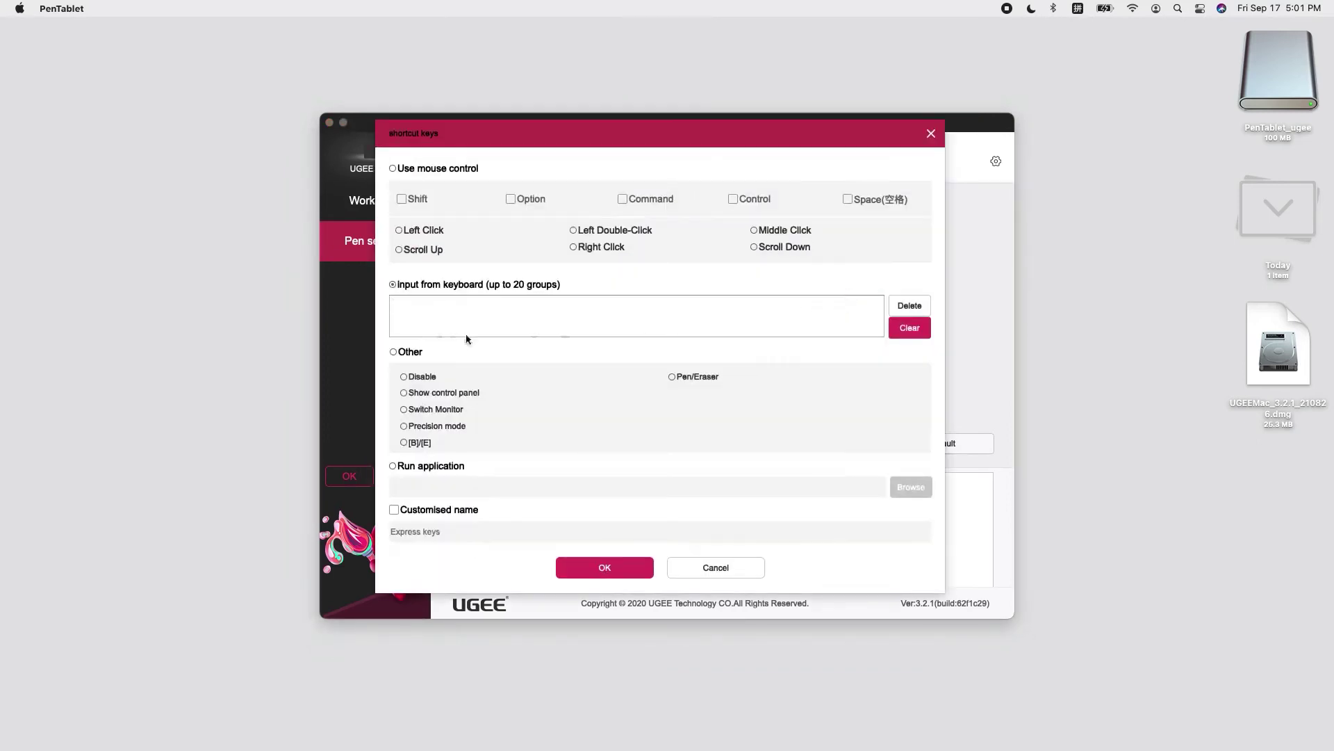
key("super")
left_click(619, 561)
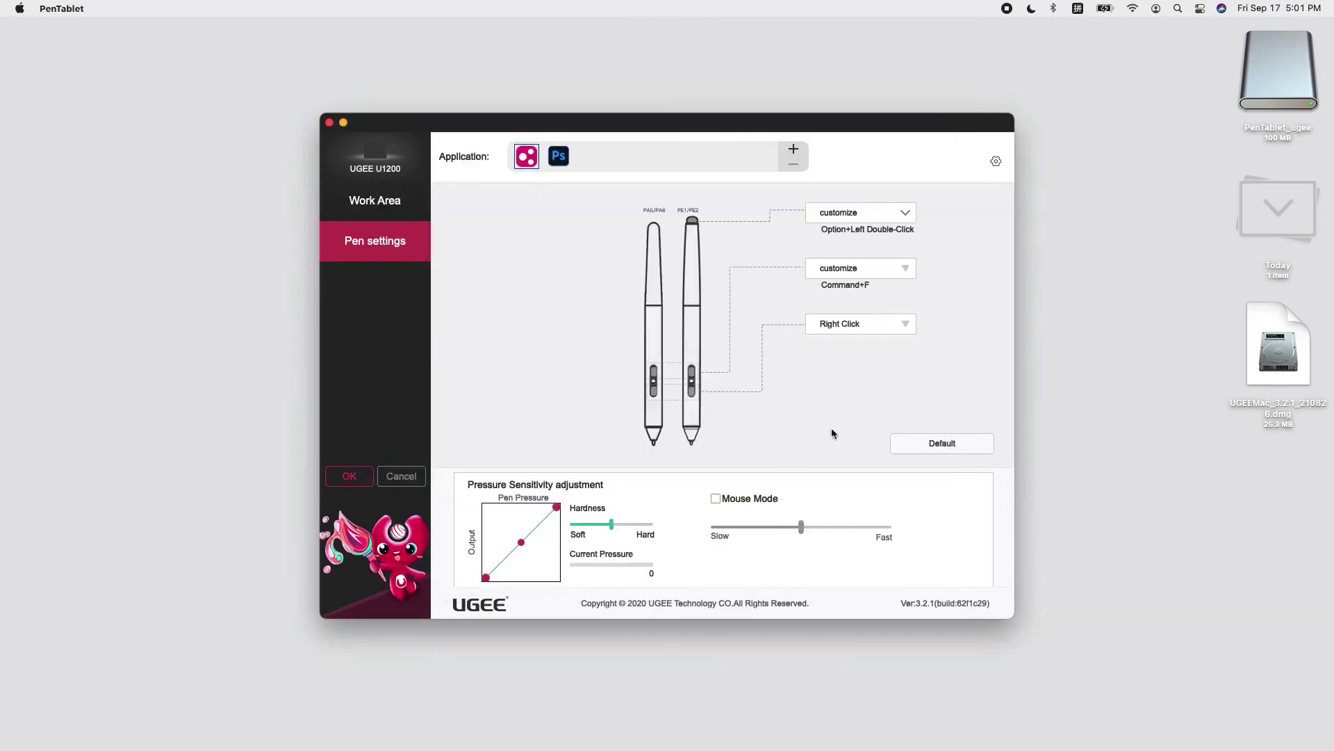
left_click(875, 327)
left_click(861, 346)
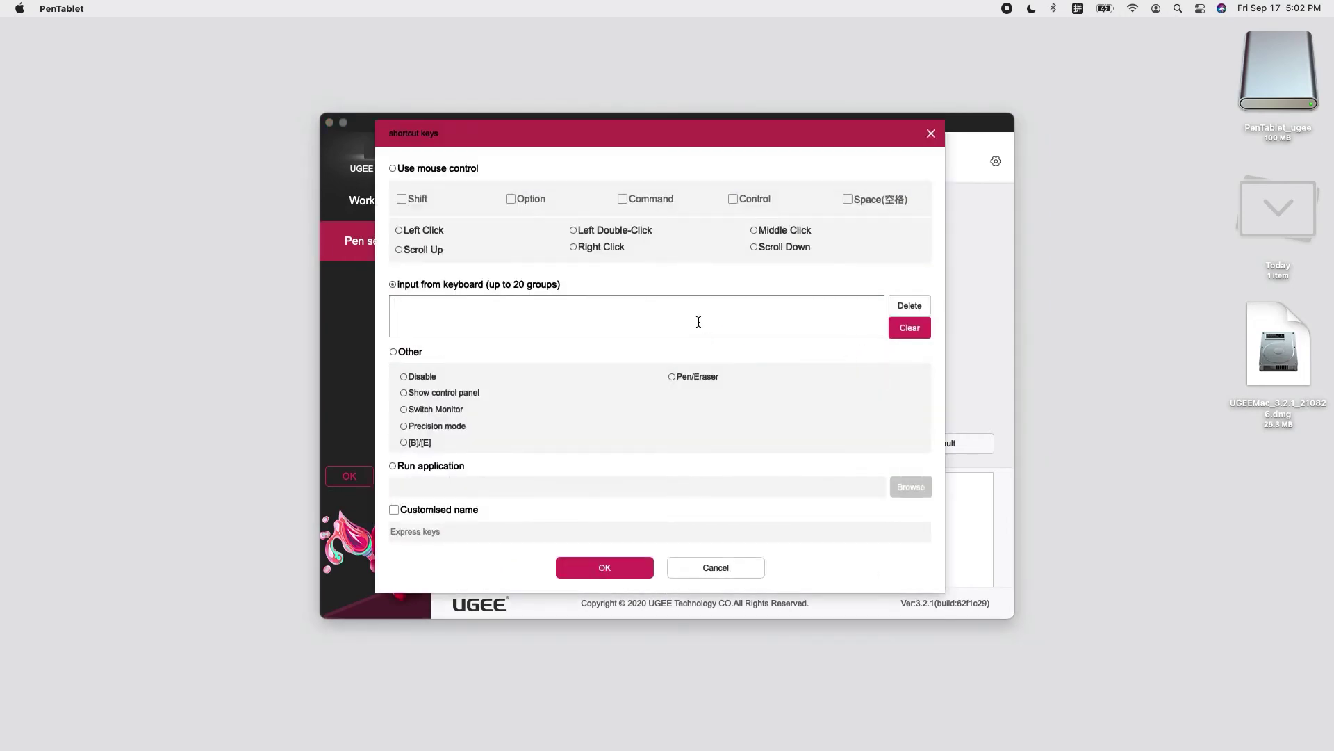
key("shift+g")
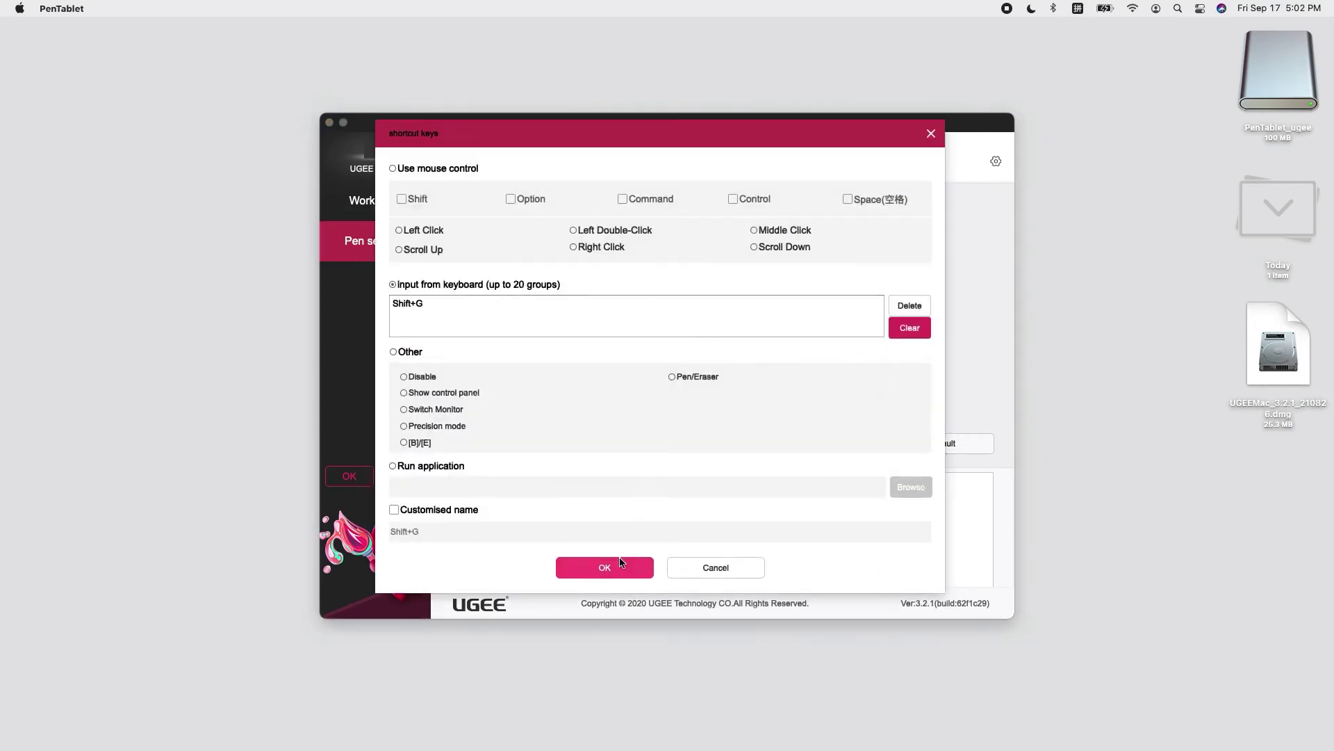
left_click(619, 561)
Set Photoshop's first pen button to Control+Middle Click
left_click(549, 163)
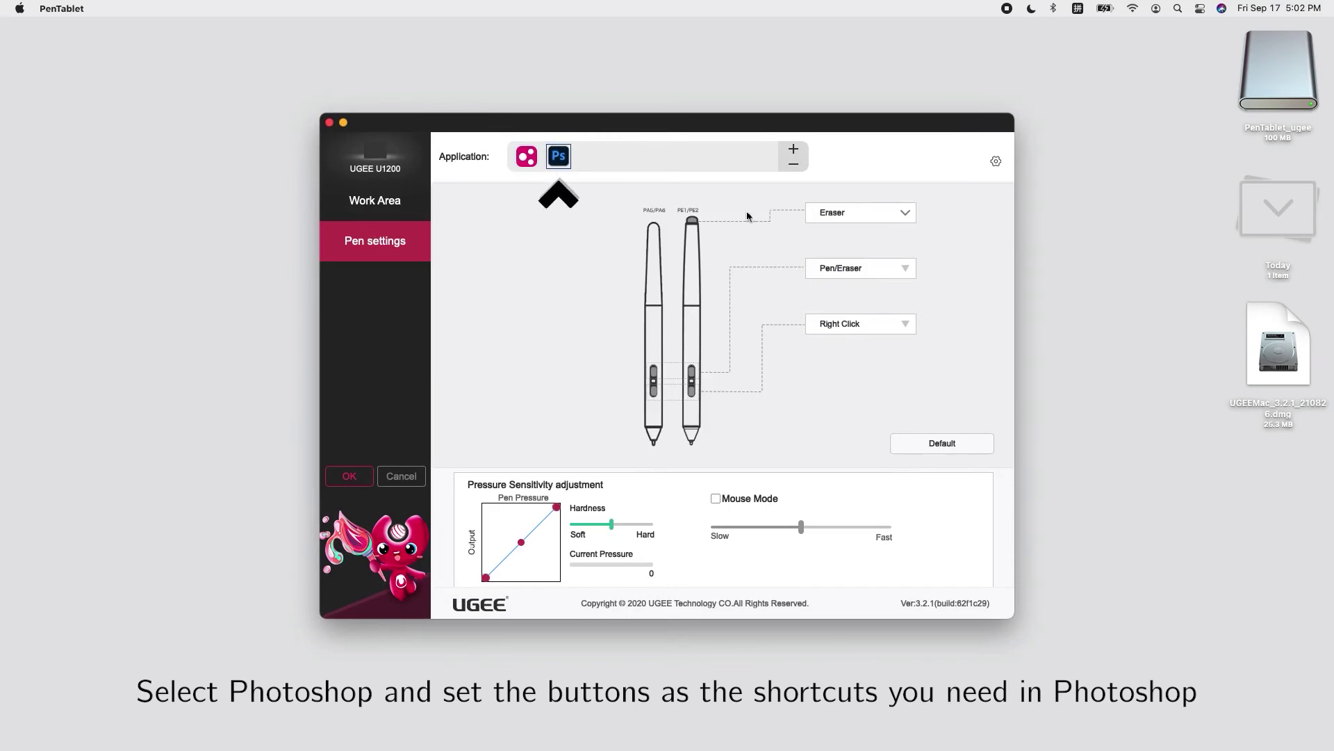
left_click(835, 214)
left_click(829, 235)
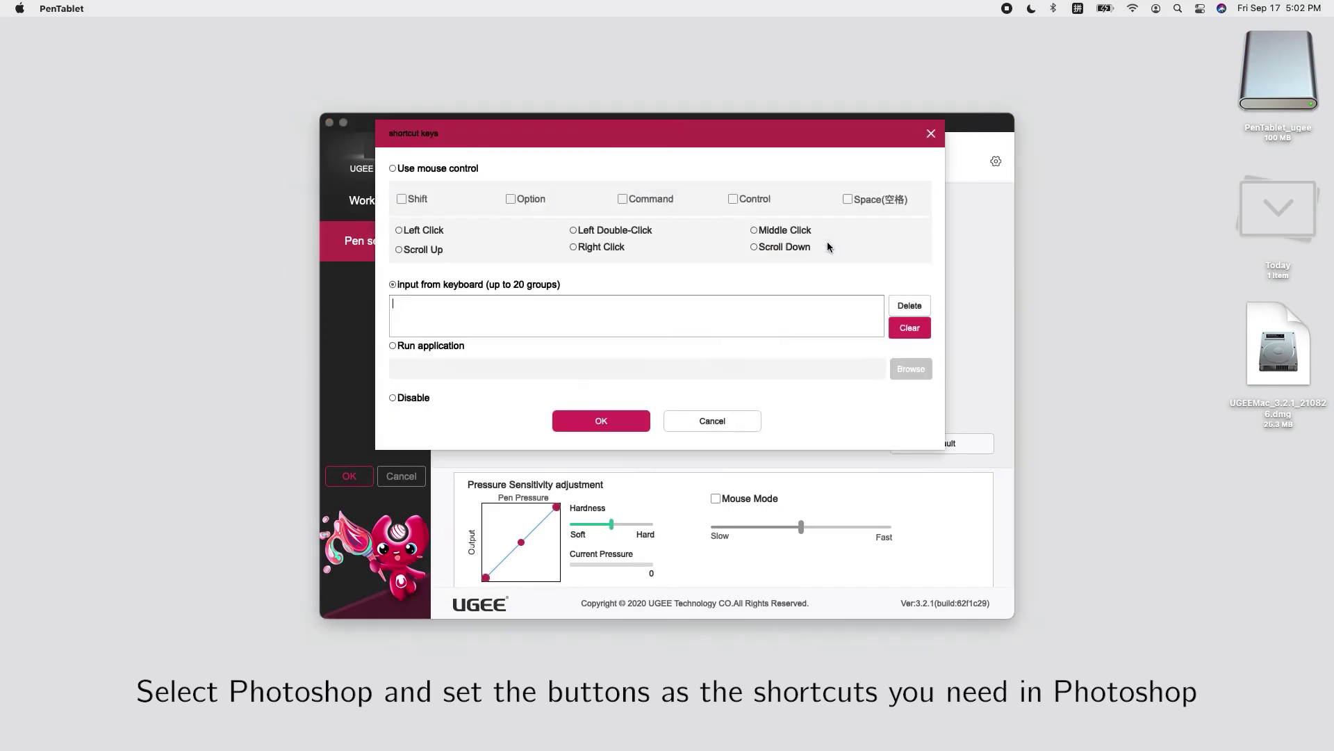
left_click(393, 169)
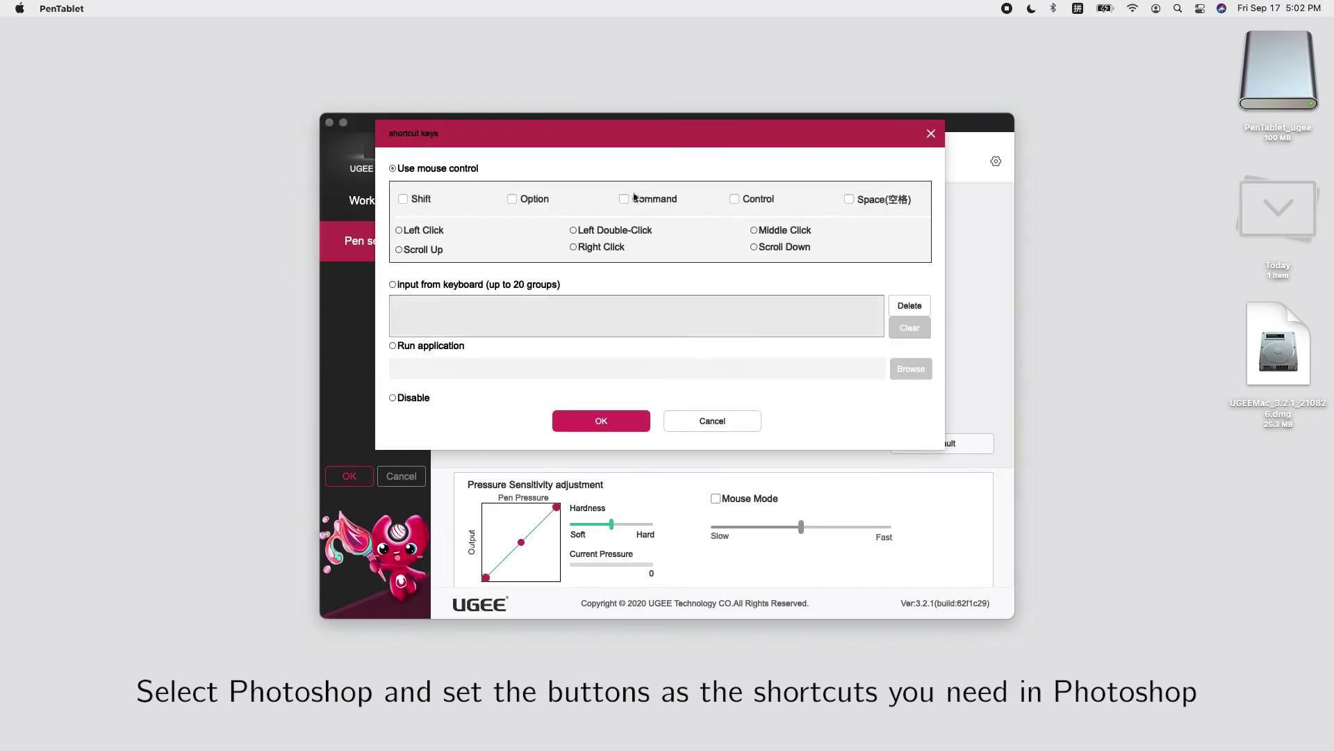
left_click(733, 199)
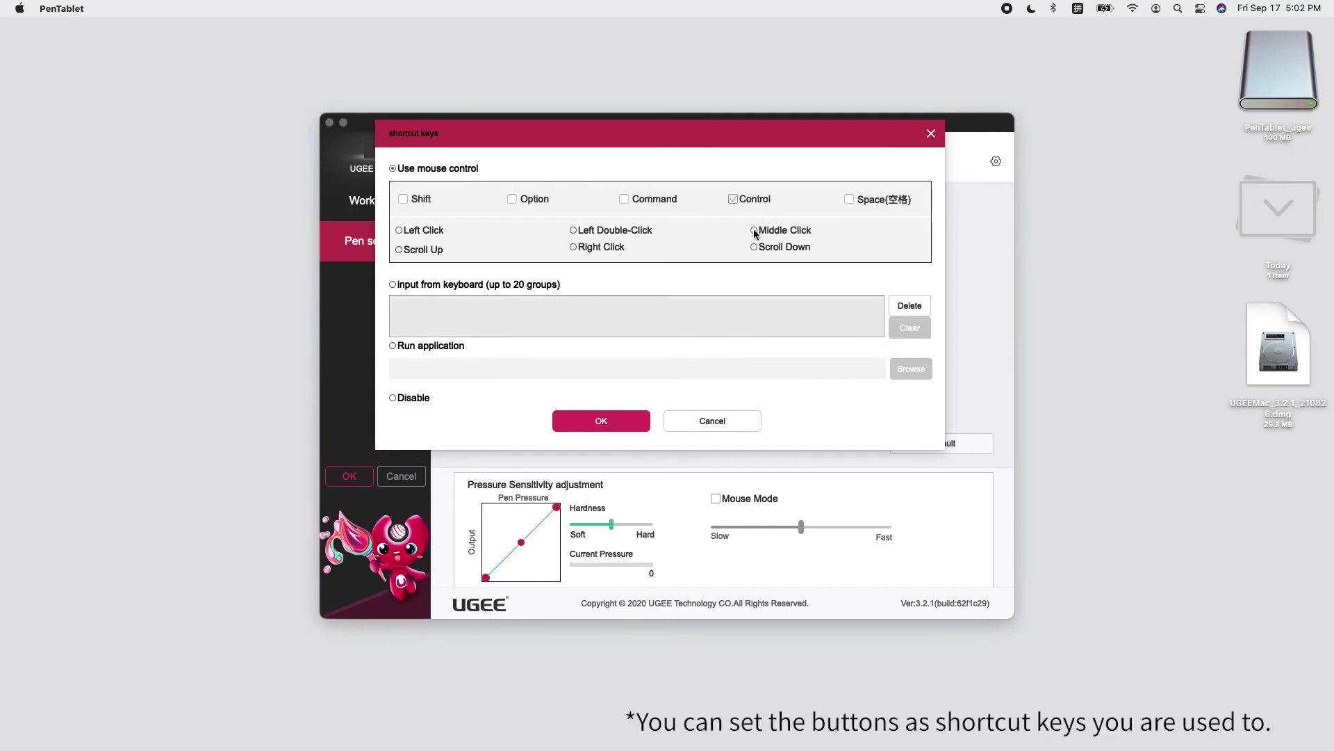
left_click(596, 421)
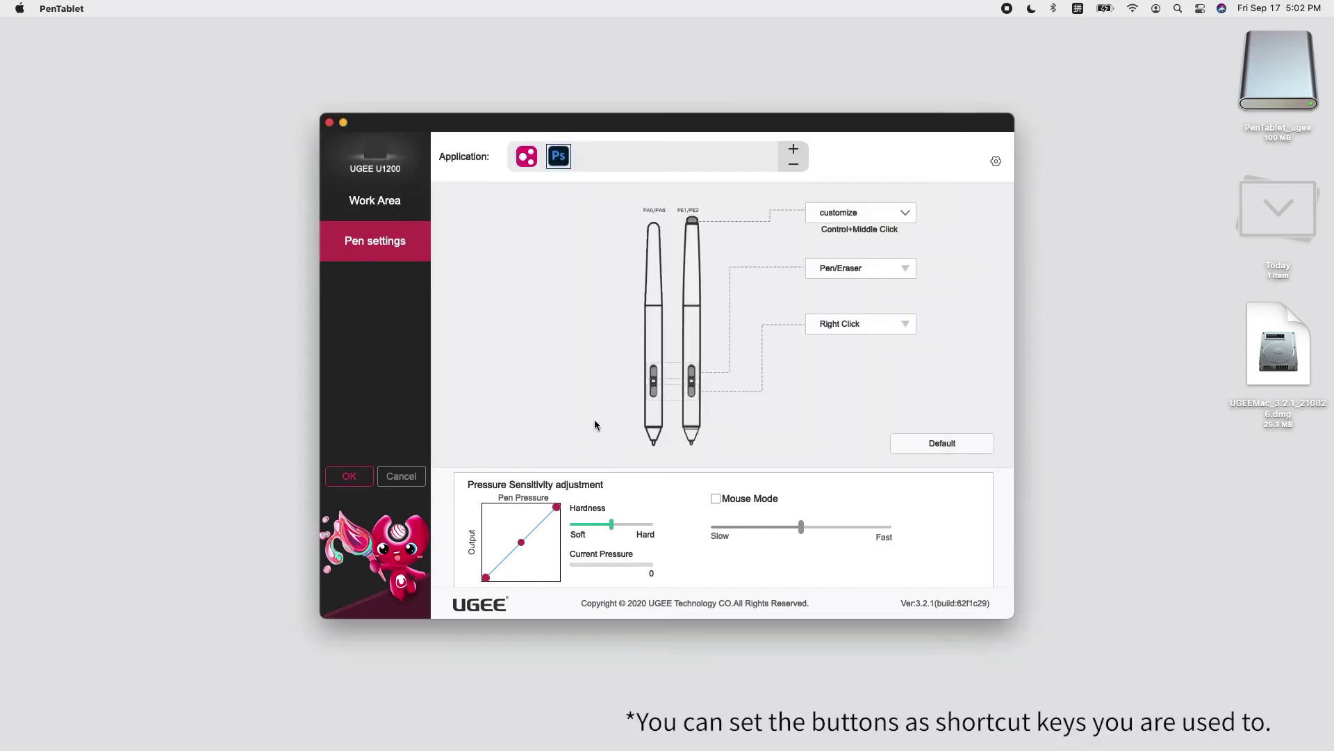
Set Photoshop's second pen button to the Space key
left_click(896, 270)
left_click(883, 289)
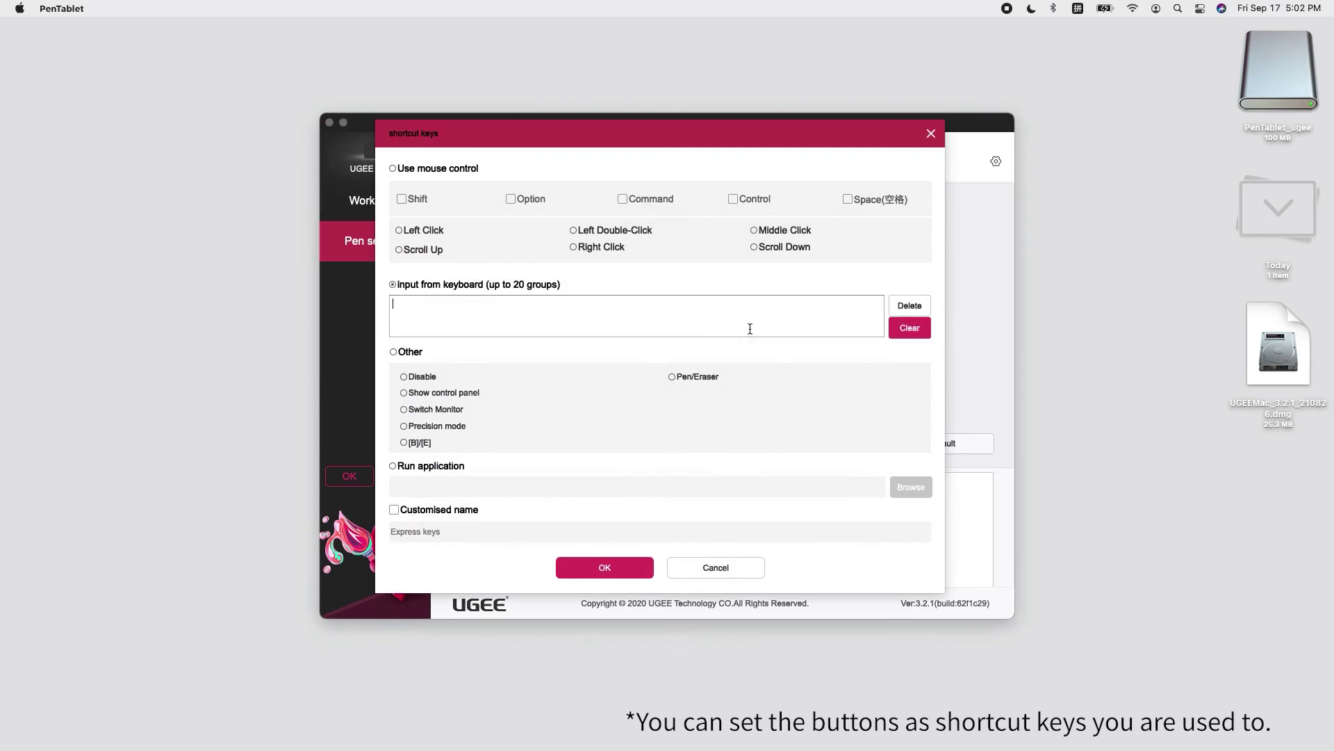
key("space")
left_click(623, 565)
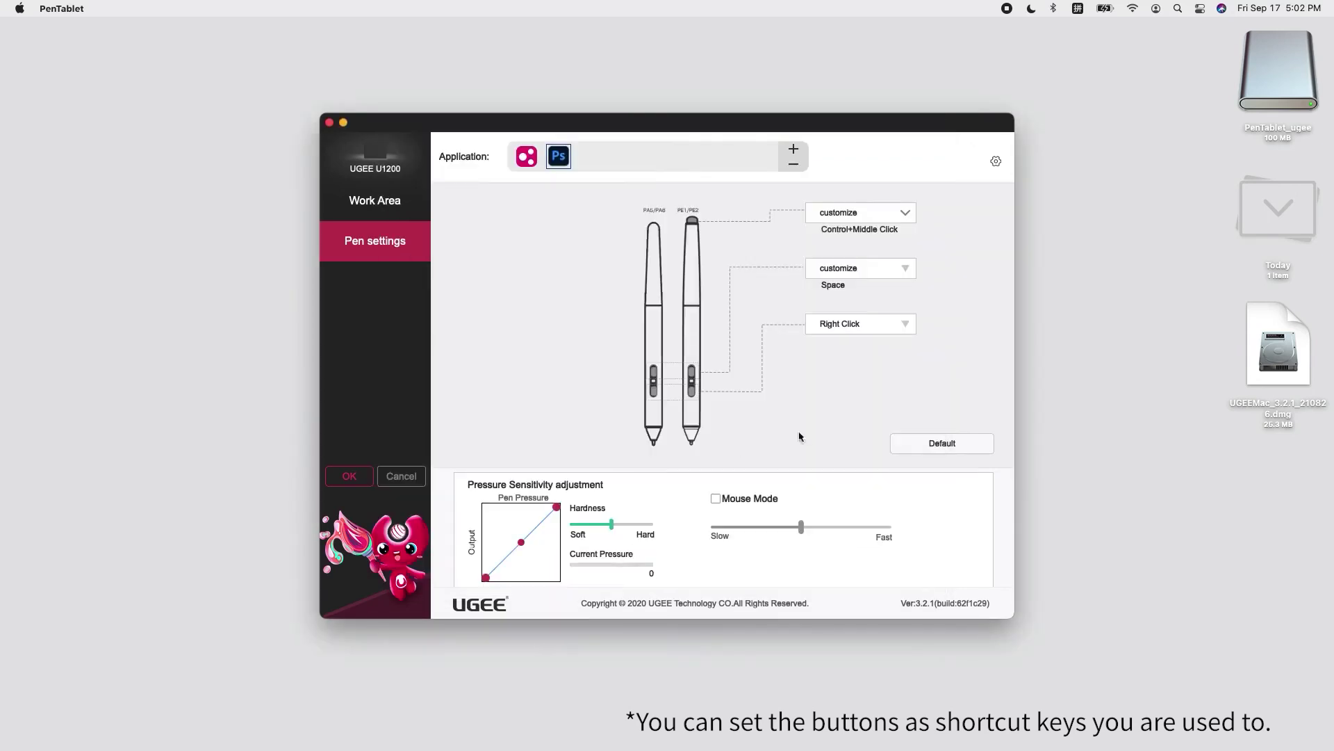
Set Photoshop's third pen button to Pen/Eraser, then return to the default profile
left_click(886, 324)
left_click(845, 351)
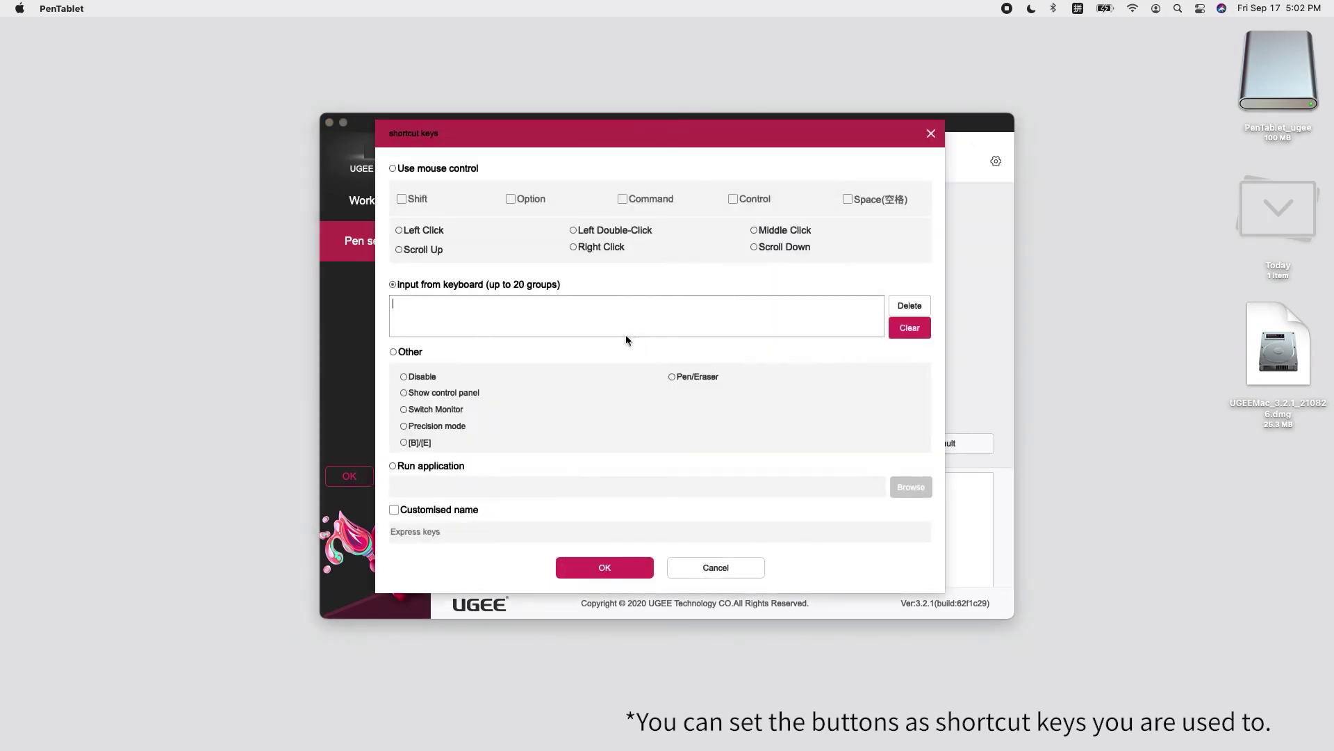
left_click(393, 353)
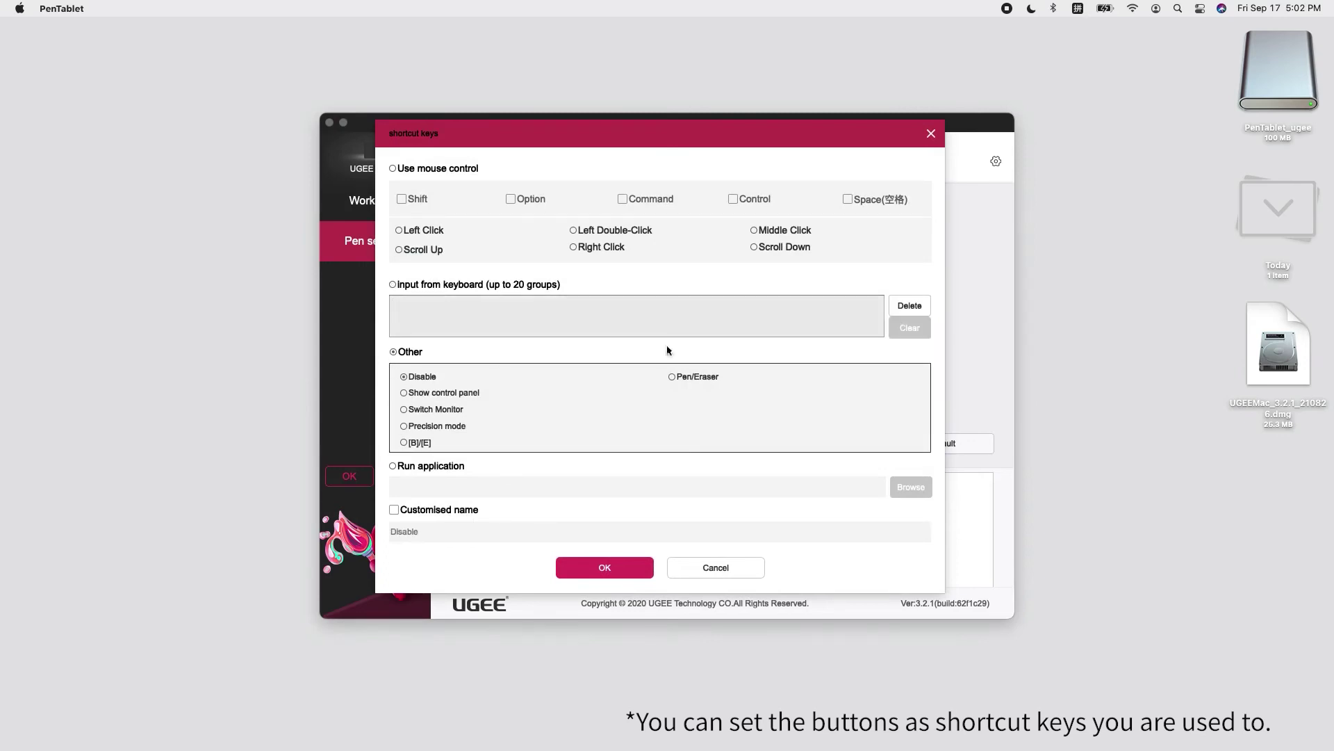
left_click(671, 377)
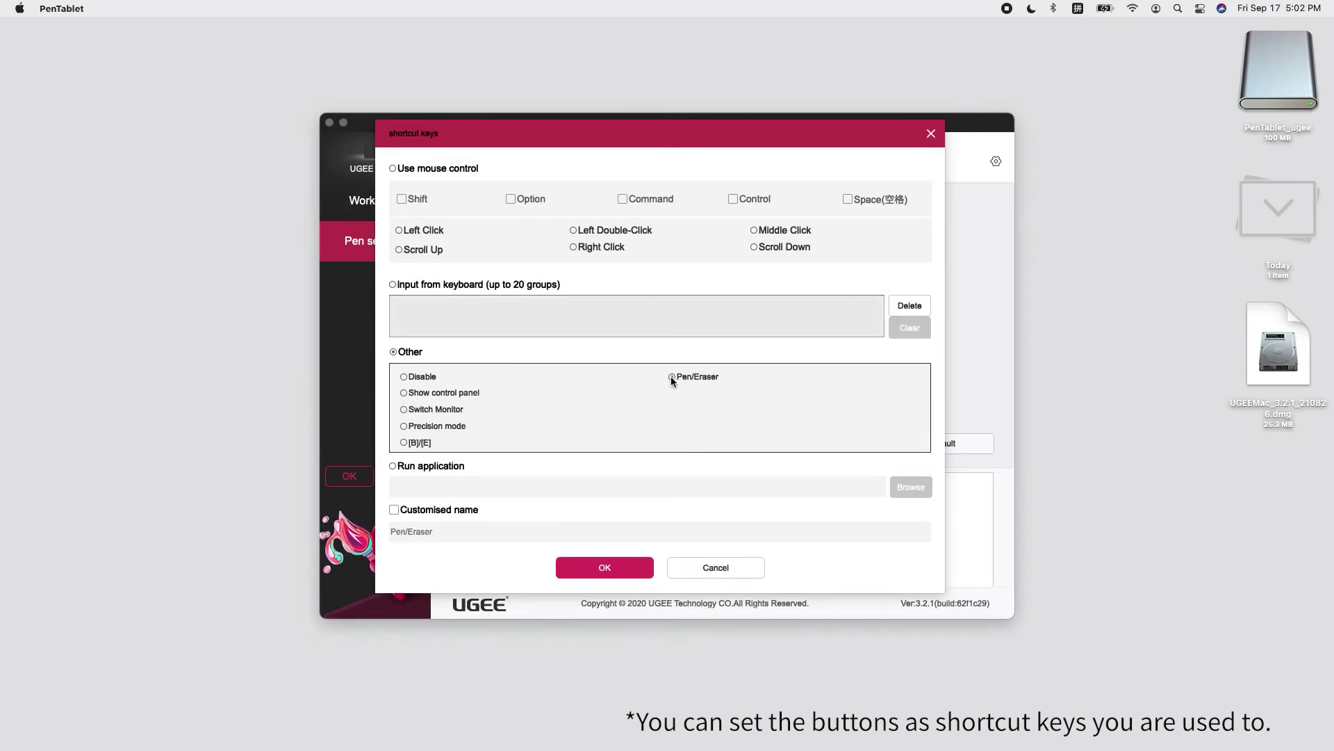
left_click(604, 566)
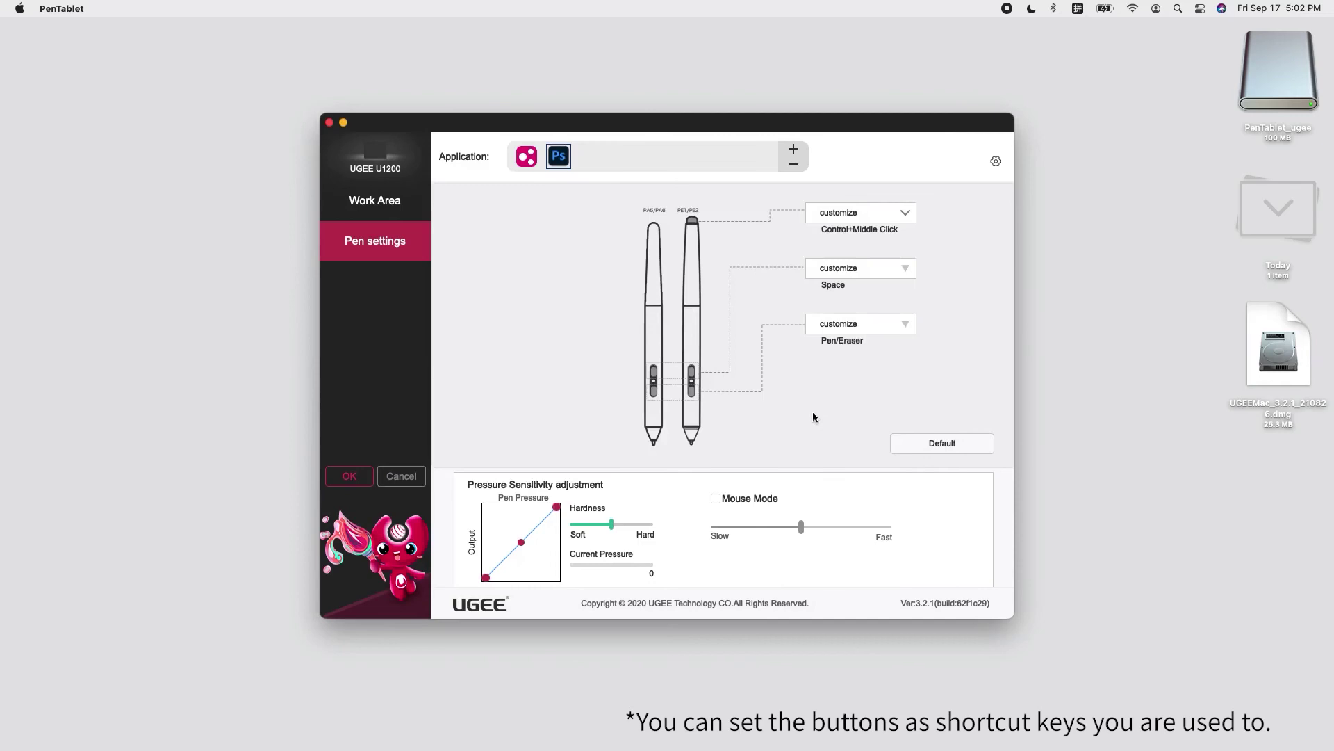
left_click(526, 155)
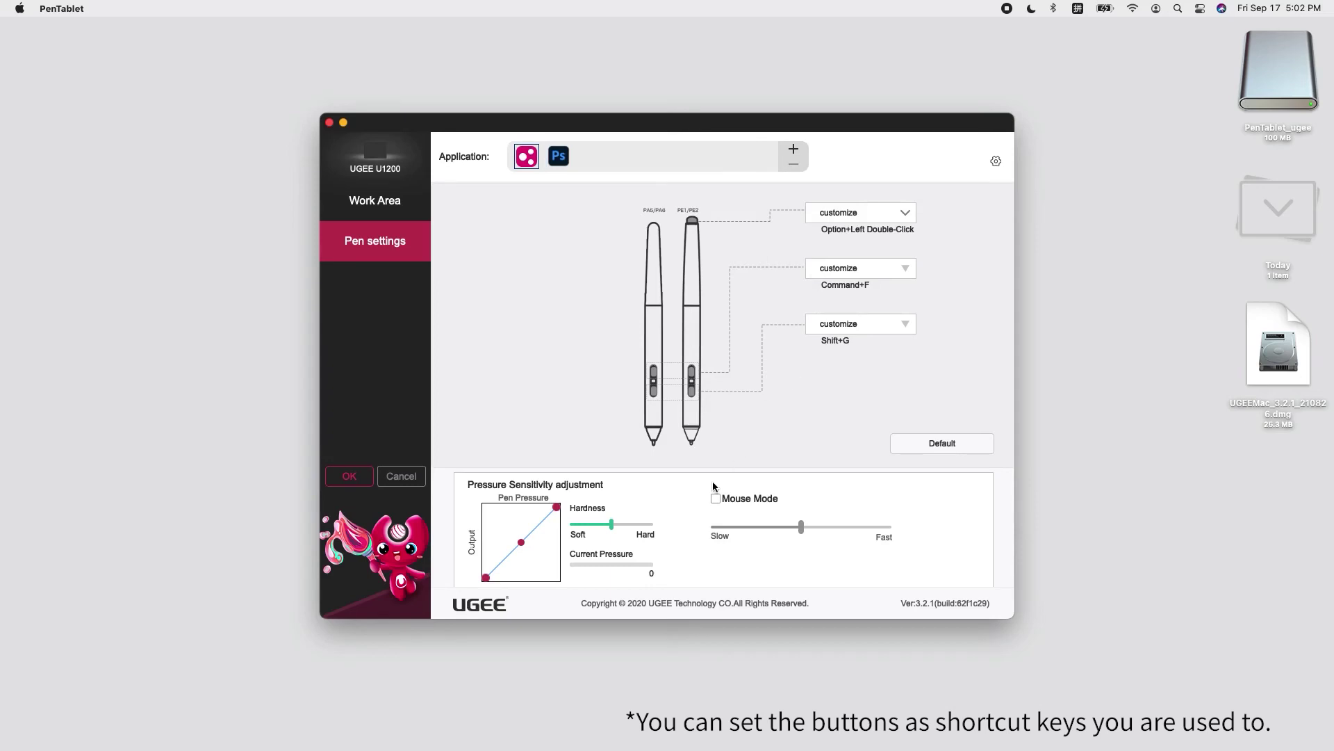
Test pen pressure with the curve at softest, then set the curve to hardest (Hardness: Hard)
left_click(637, 567)
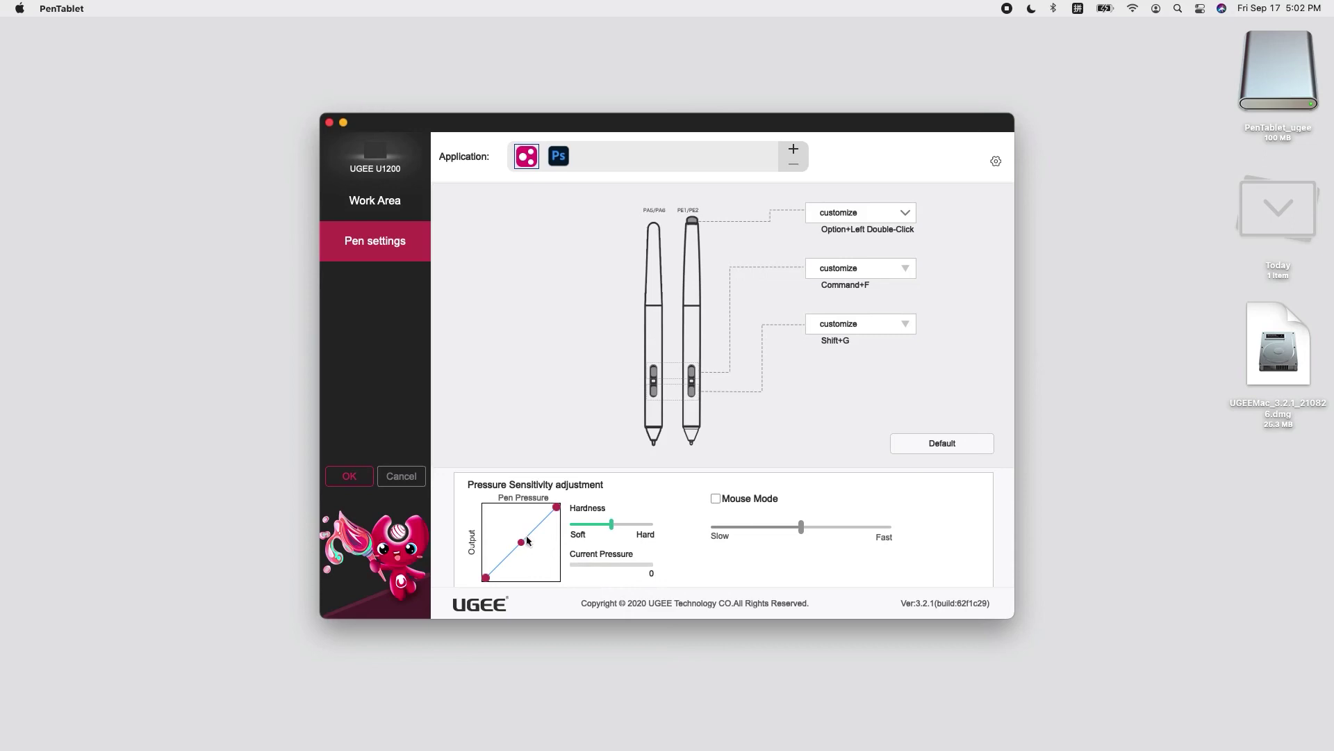
left_click_drag(521, 540, 484, 507)
left_click(606, 568)
left_click_drag(487, 511, 558, 578)
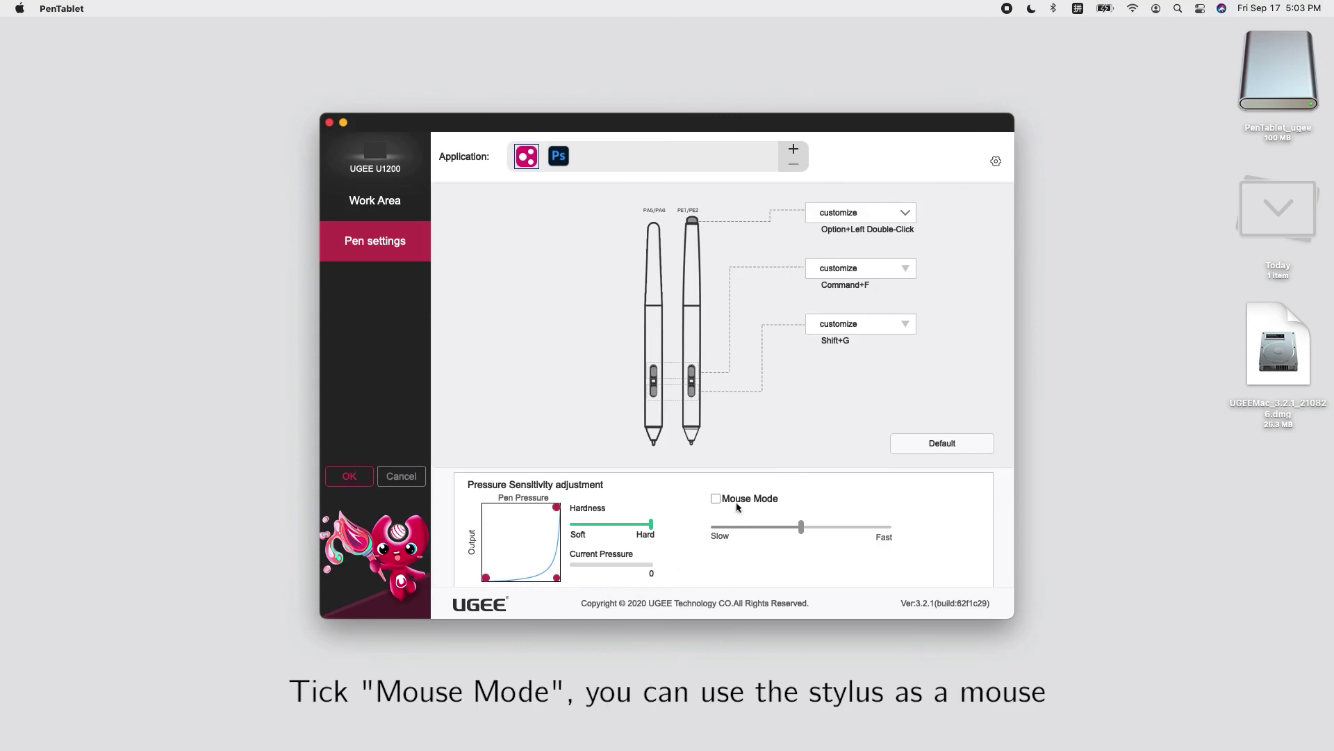
Turn on Mouse Mode with the speed slider at Fast, then save the configuration with OK
left_click(716, 500)
left_click_drag(802, 530, 725, 532)
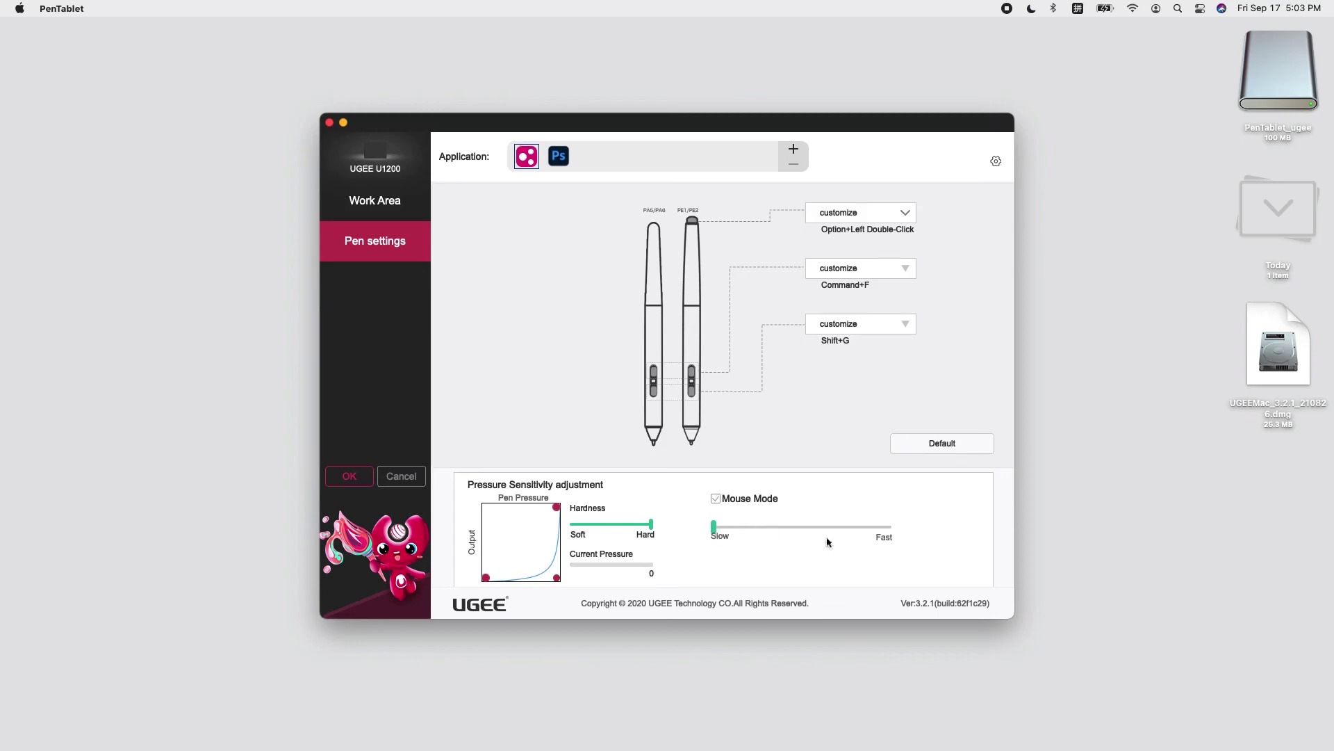
left_click_drag(712, 526, 887, 526)
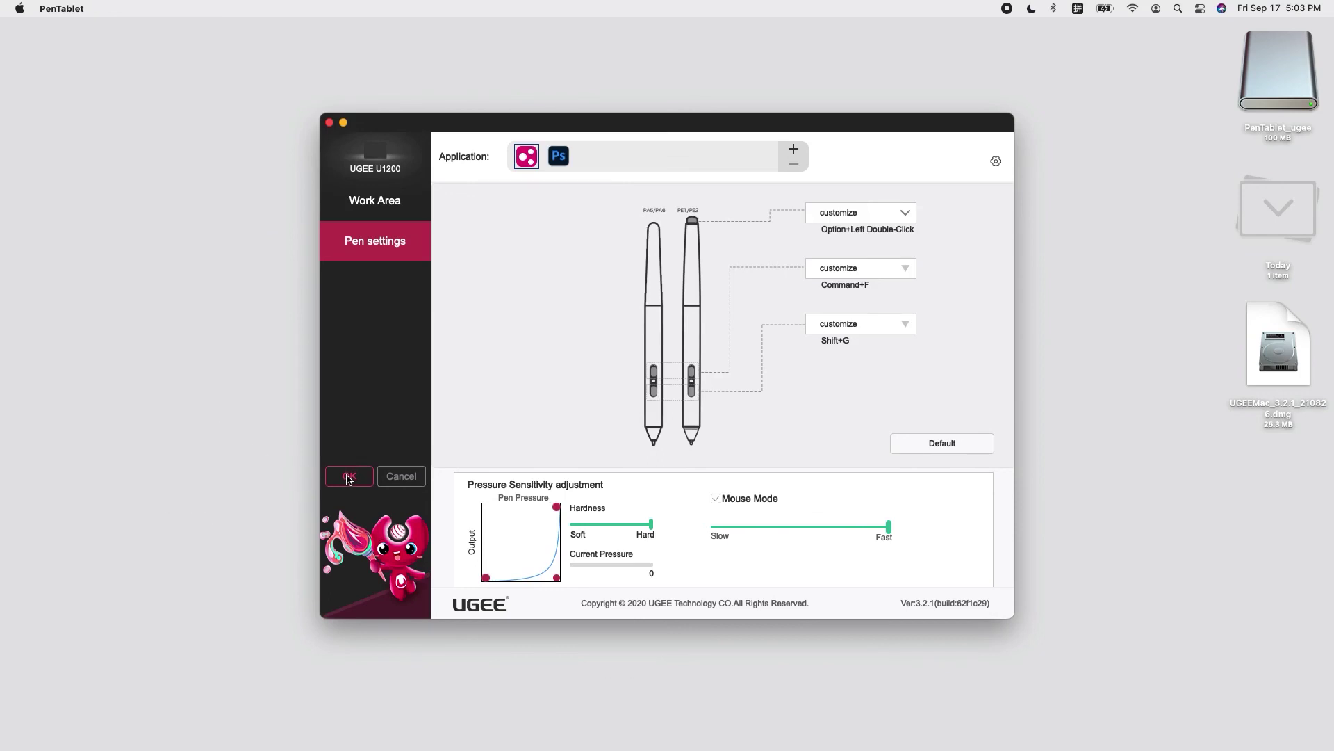
left_click(348, 477)
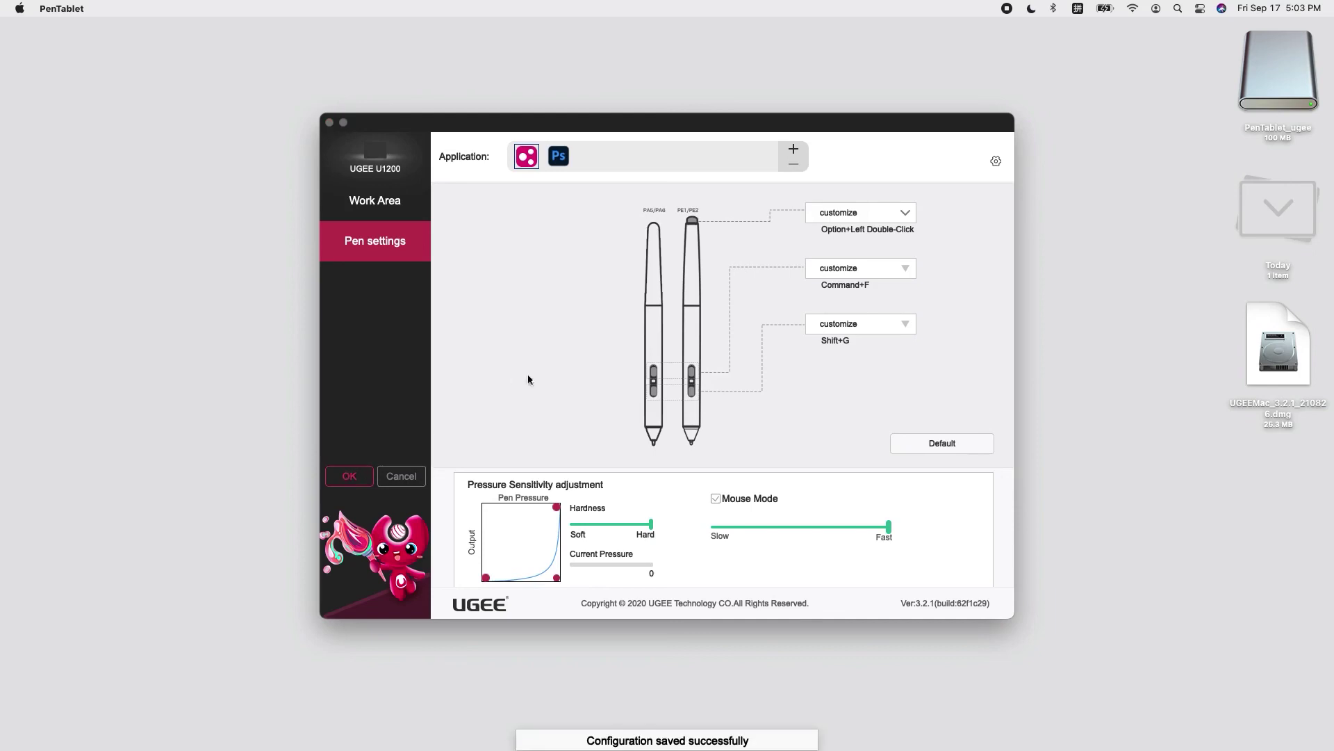
Close the PenTablet window and open Finder's Applications folder showing UGEEPenTabletPro
left_click(330, 123)
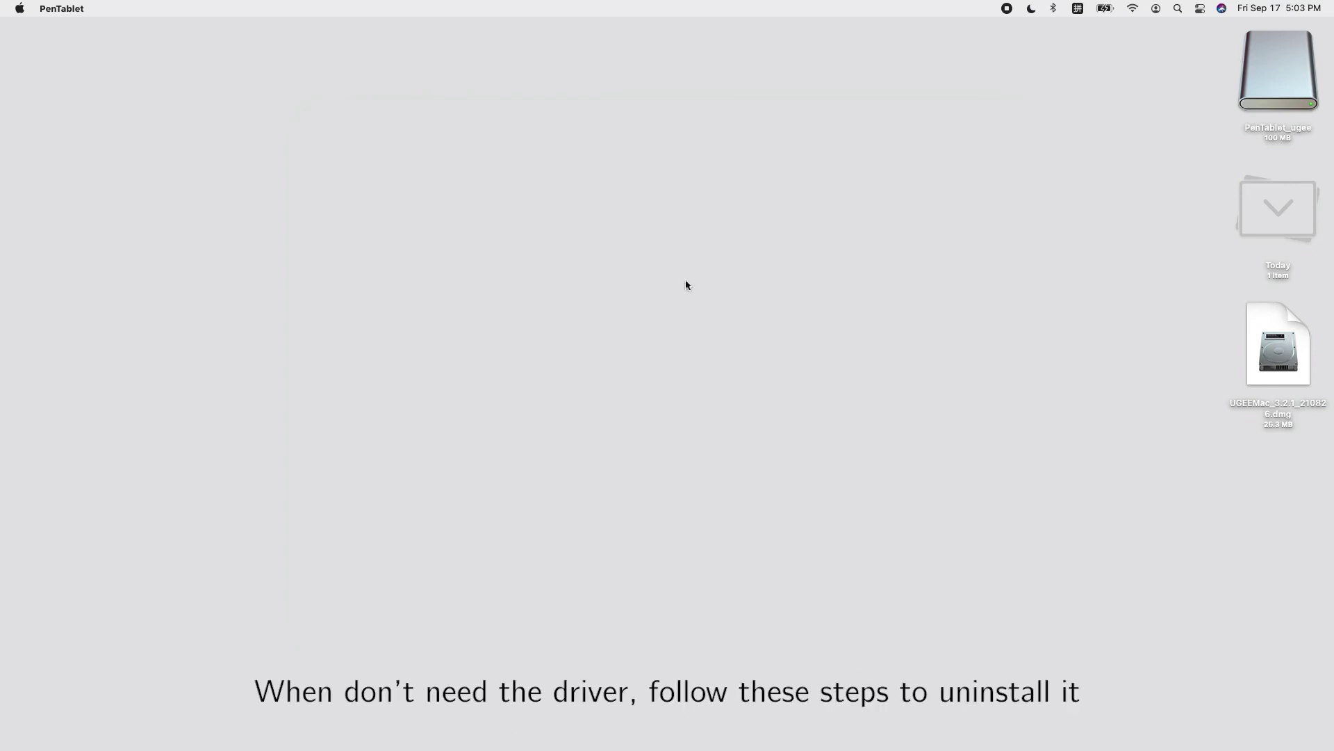
left_click(183, 9)
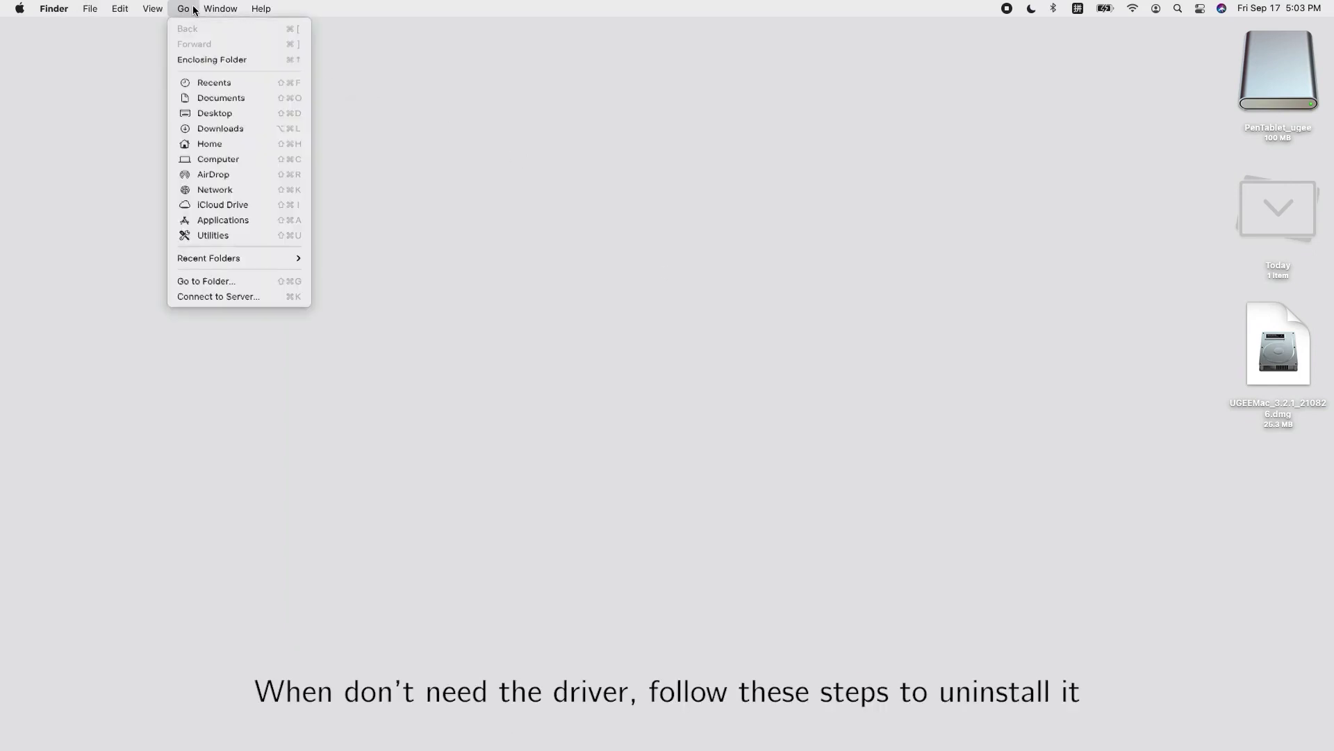
left_click(200, 223)
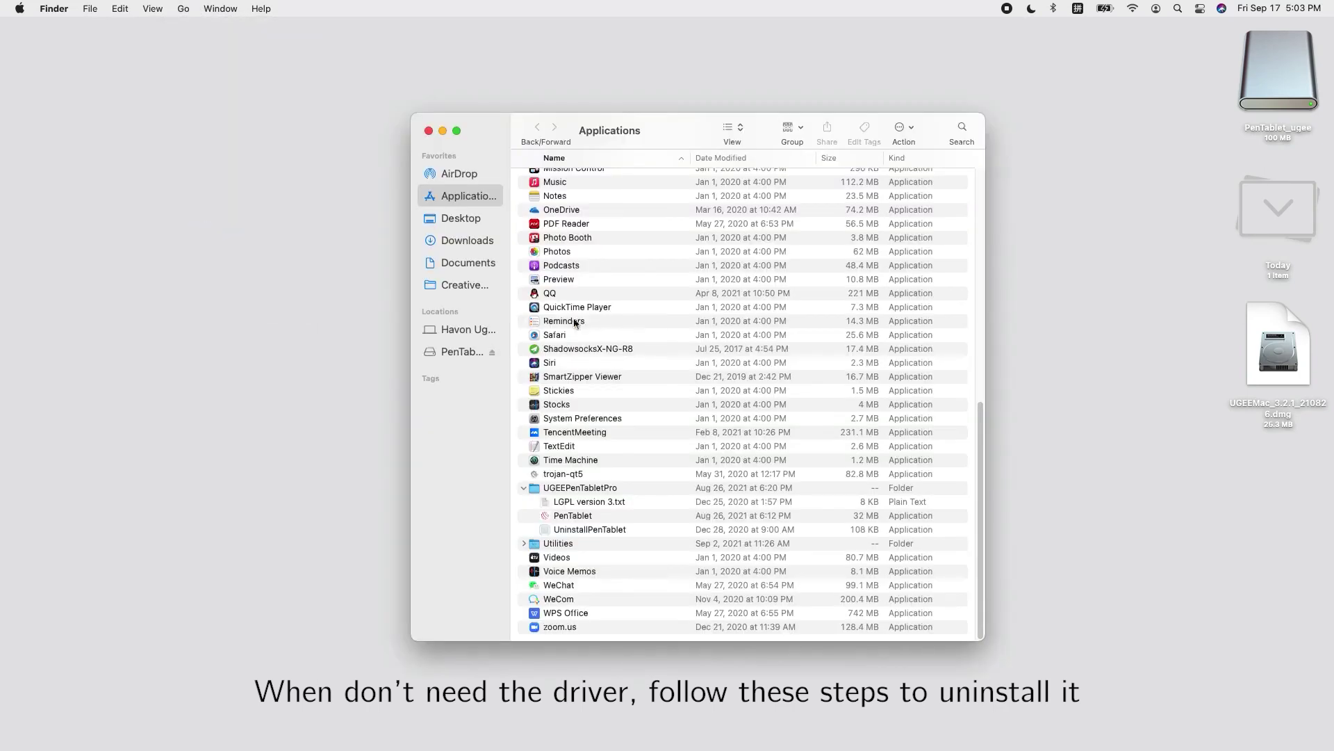